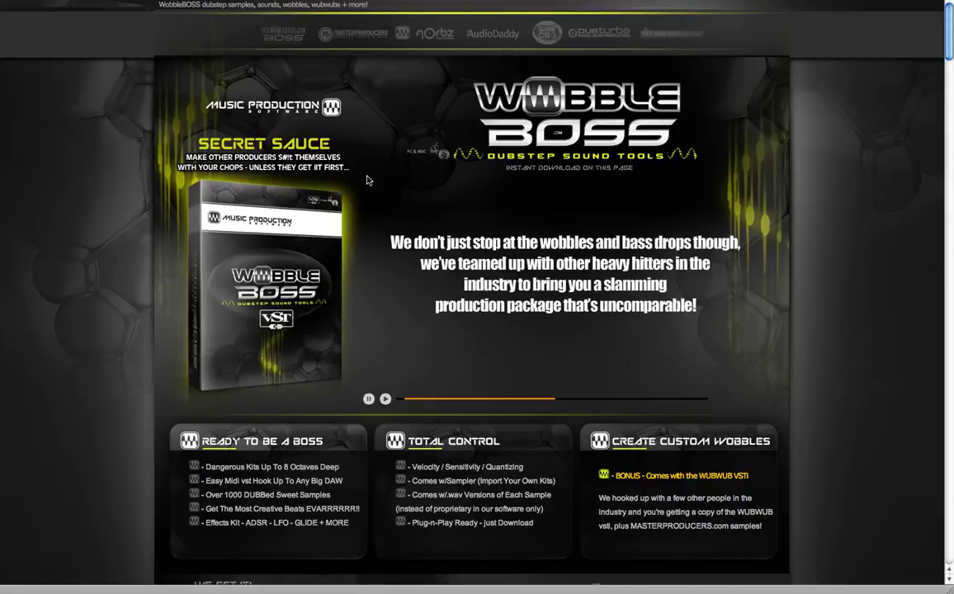
- Scroll the WobbleBOSS page between the DOWNLOAD HERE links and the WB-Gold bonus downloads table
scroll(368, 180, down, 6)
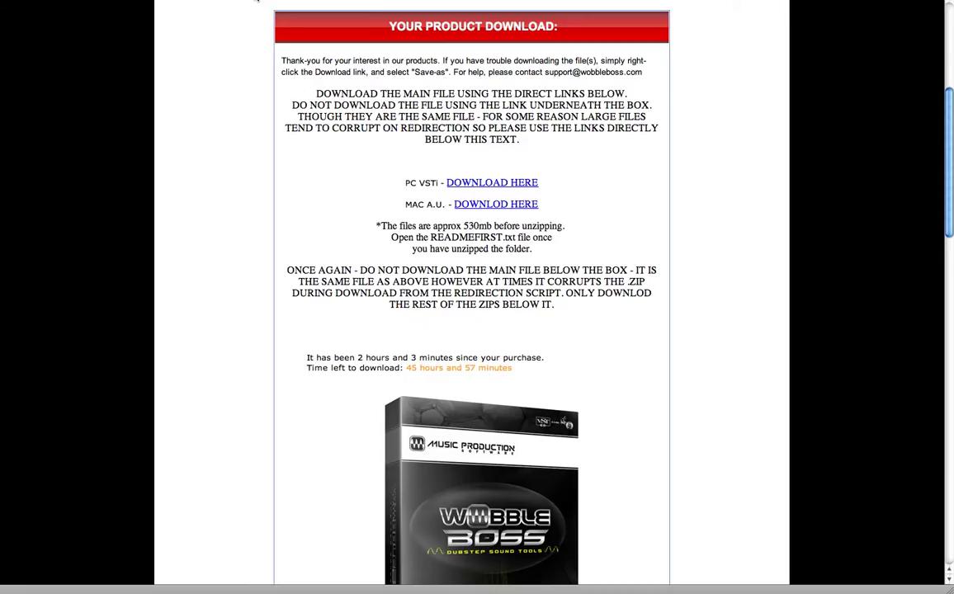
scroll(609, 176, up, 3)
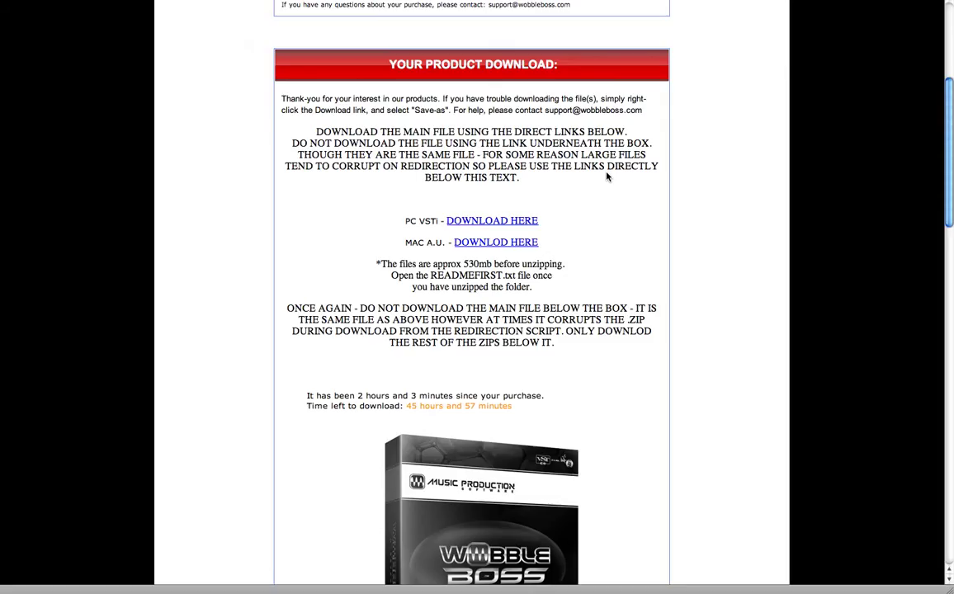
scroll(608, 174, up, 2)
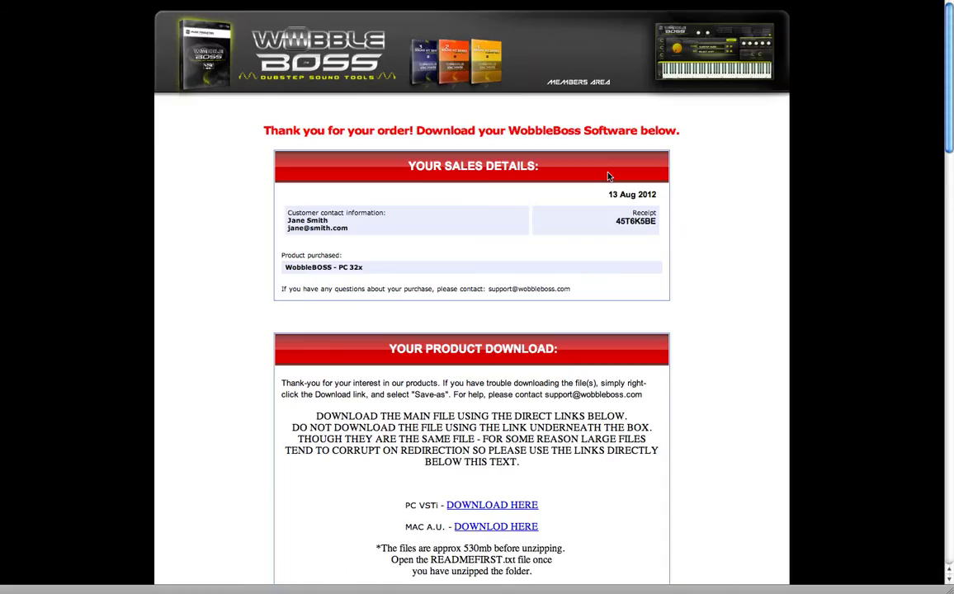
scroll(609, 177, down, 5)
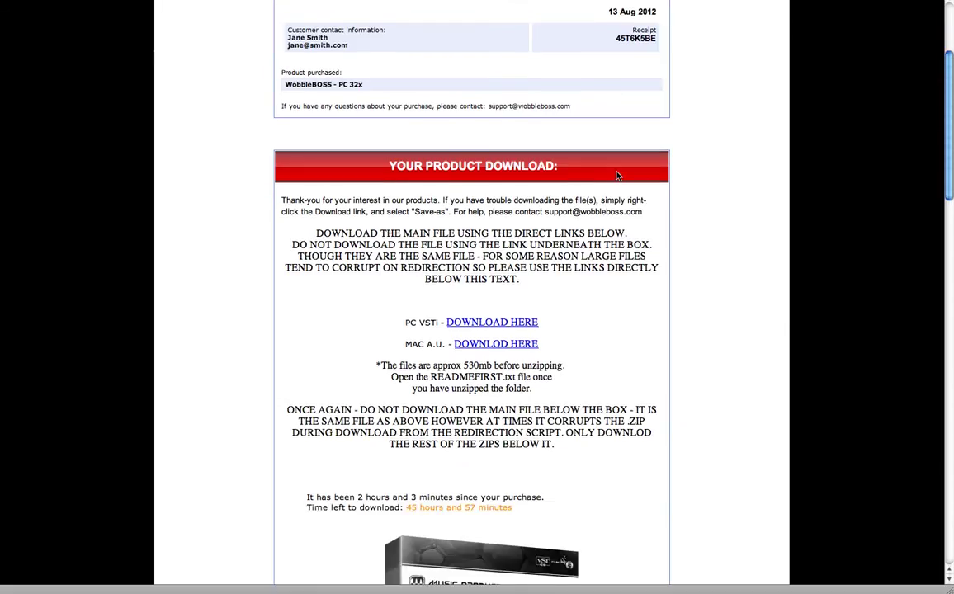
scroll(616, 176, down, 1)
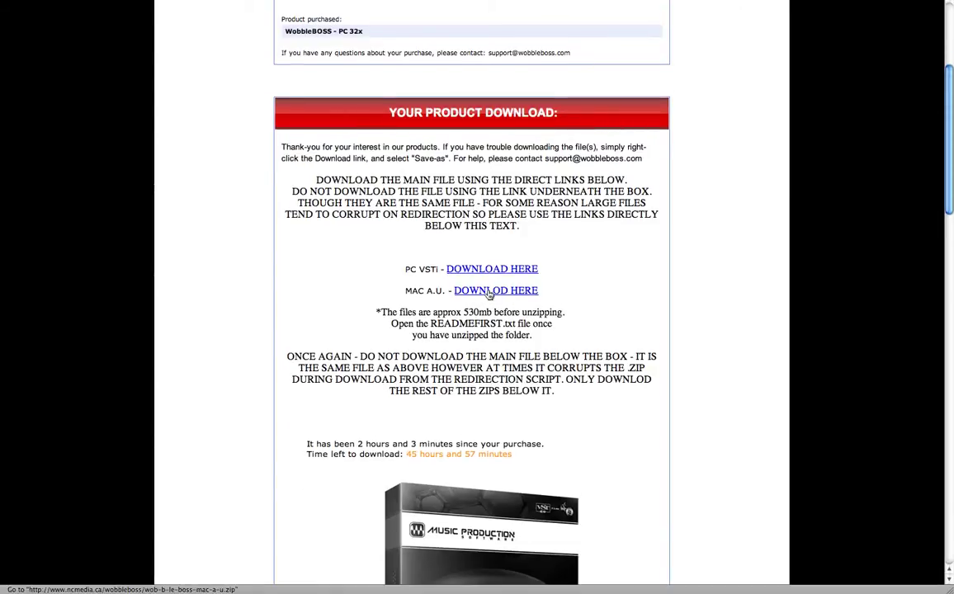
scroll(463, 291, down, 3)
scroll(488, 294, down, 11)
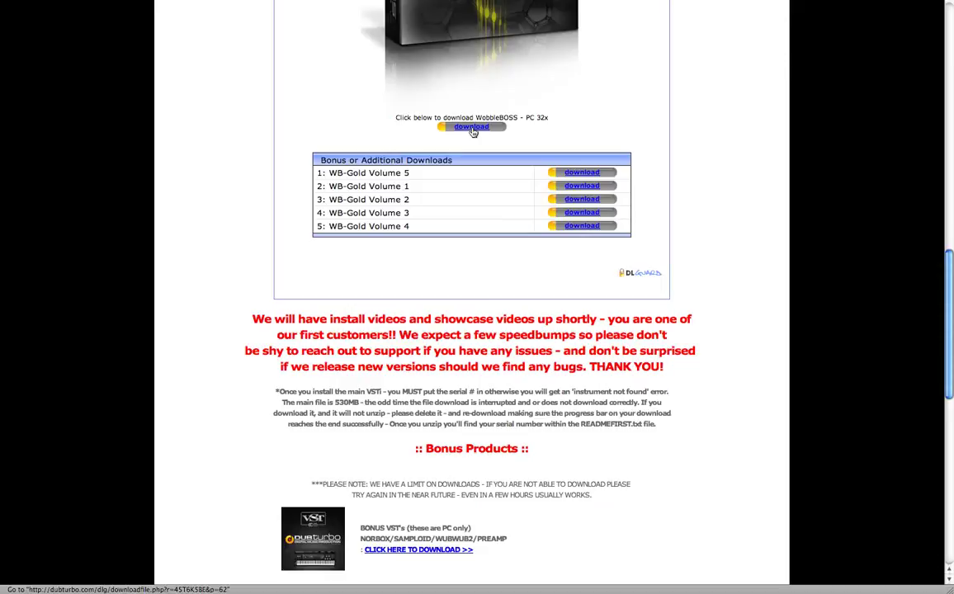
scroll(473, 133, up, 4)
scroll(487, 143, up, 1)
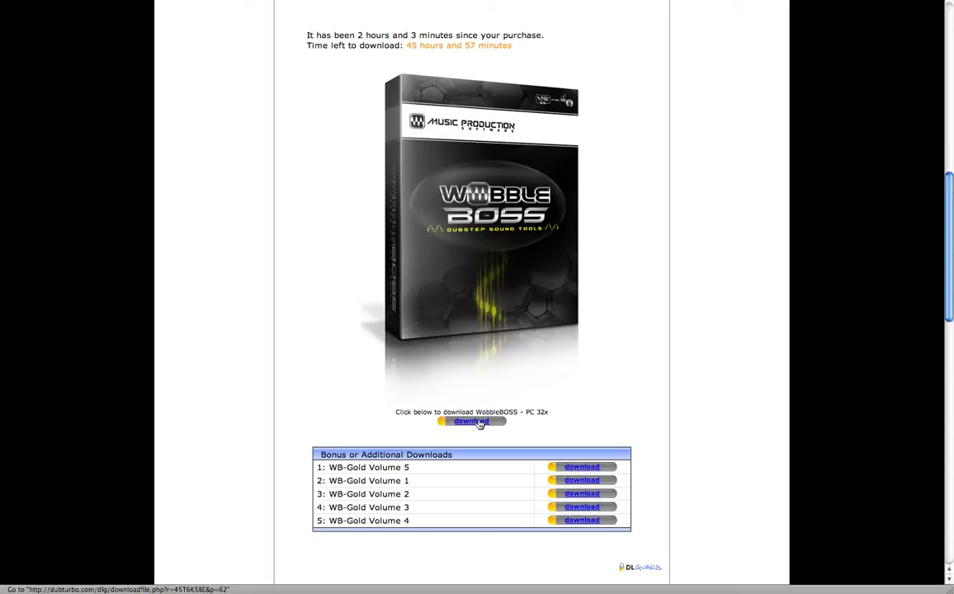
scroll(475, 423, up, 8)
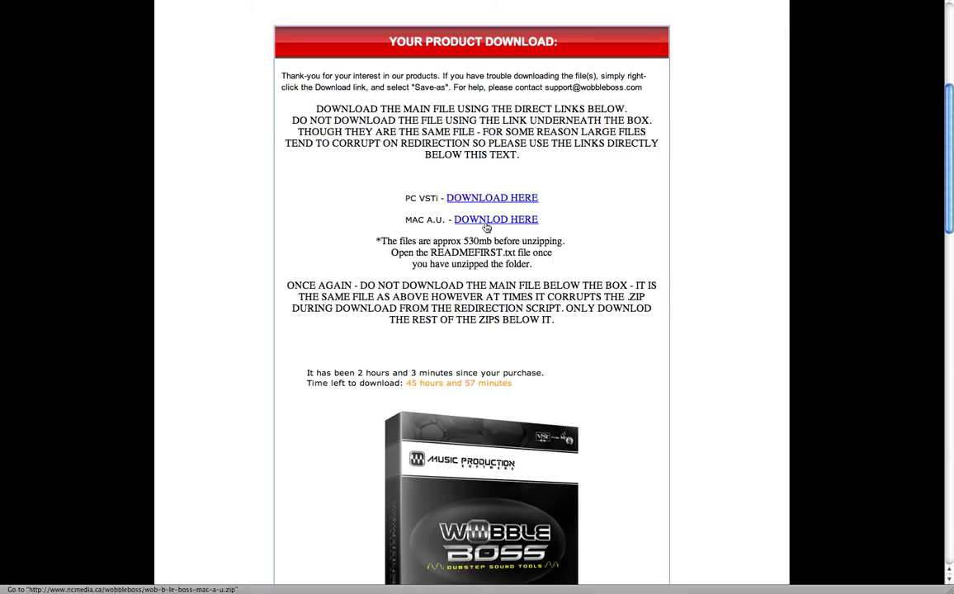
scroll(479, 224, down, 7)
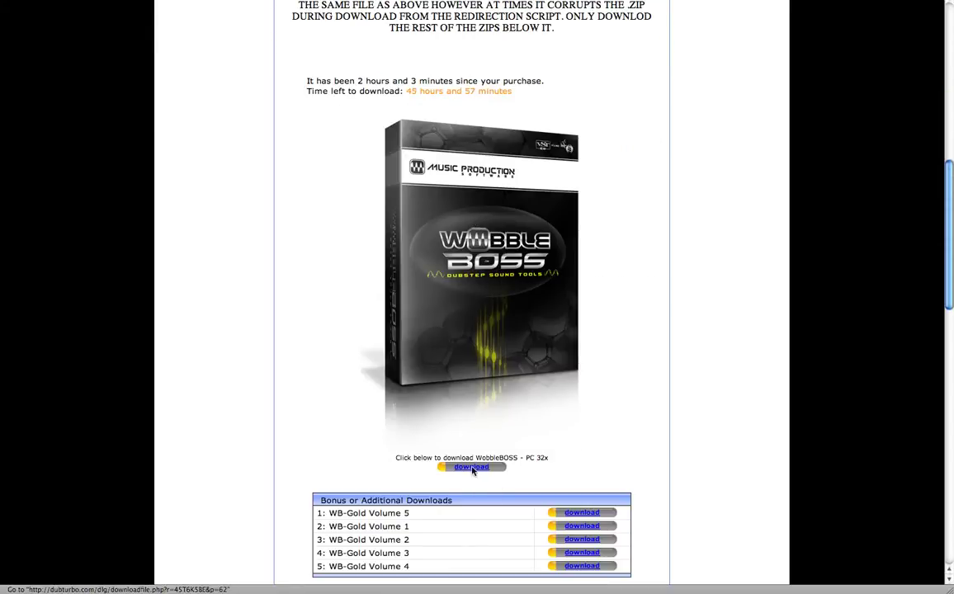
scroll(464, 467, up, 3)
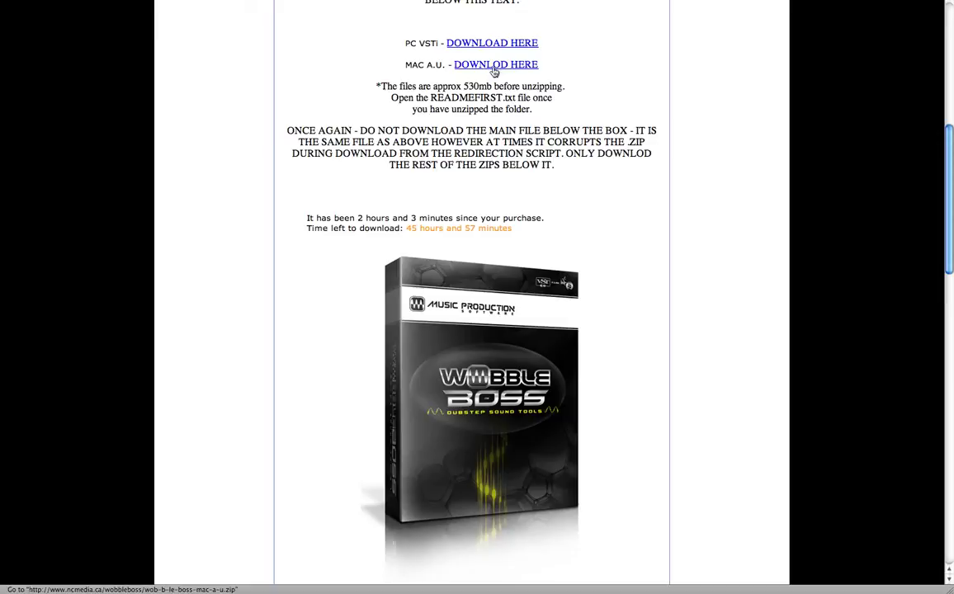
scroll(448, 101, down, 6)
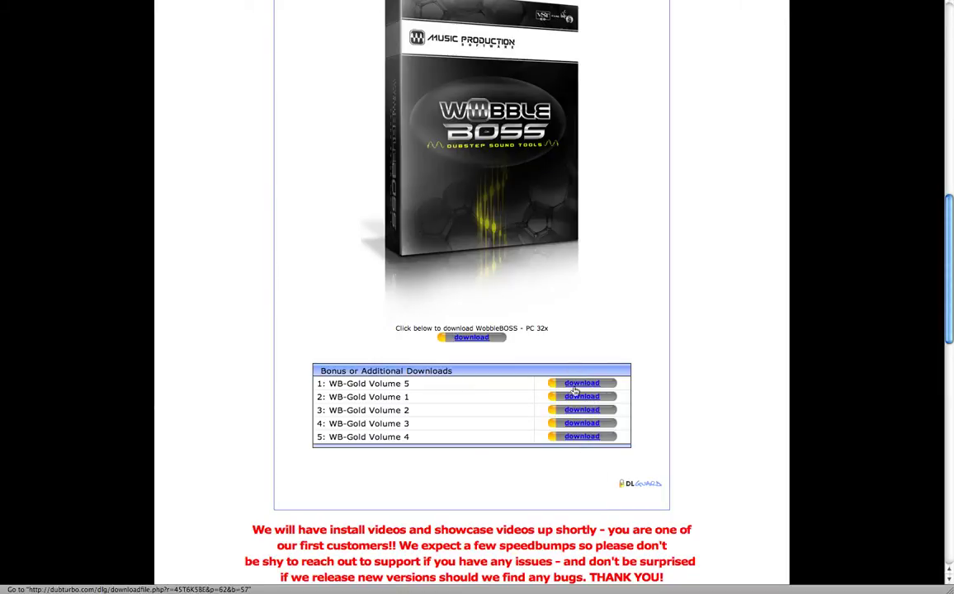
scroll(580, 430, down, 5)
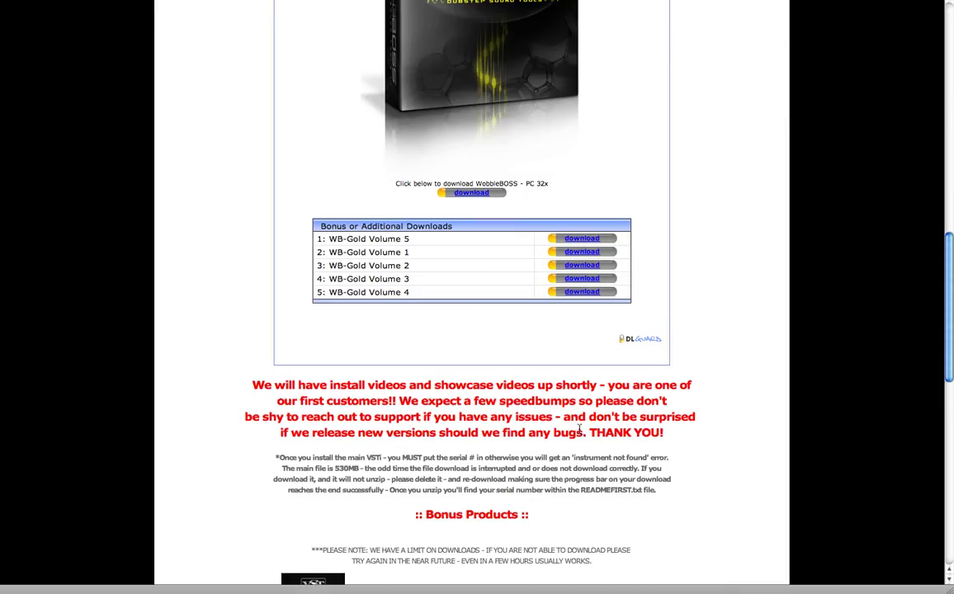
scroll(580, 430, down, 2)
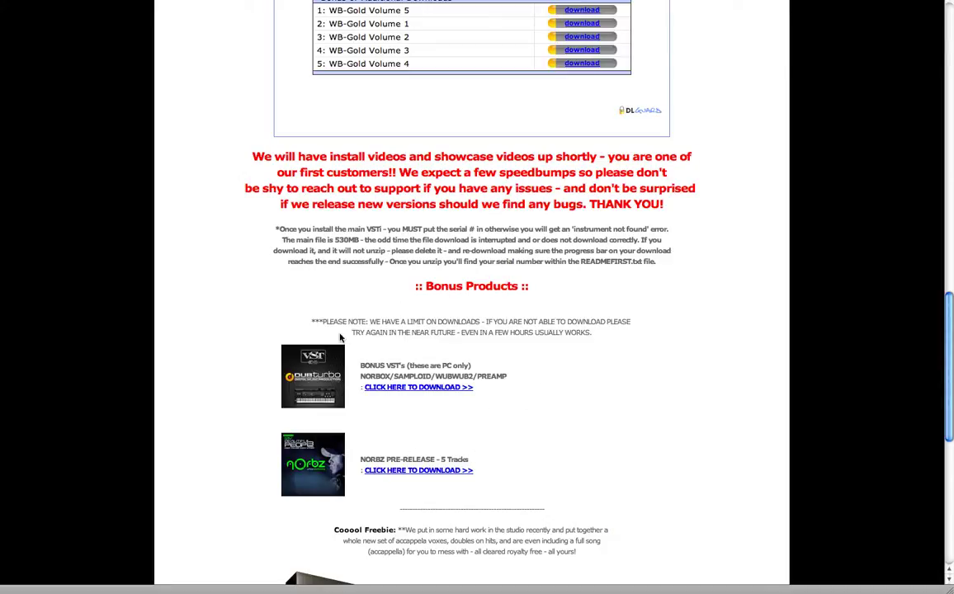
scroll(593, 396, down, 3)
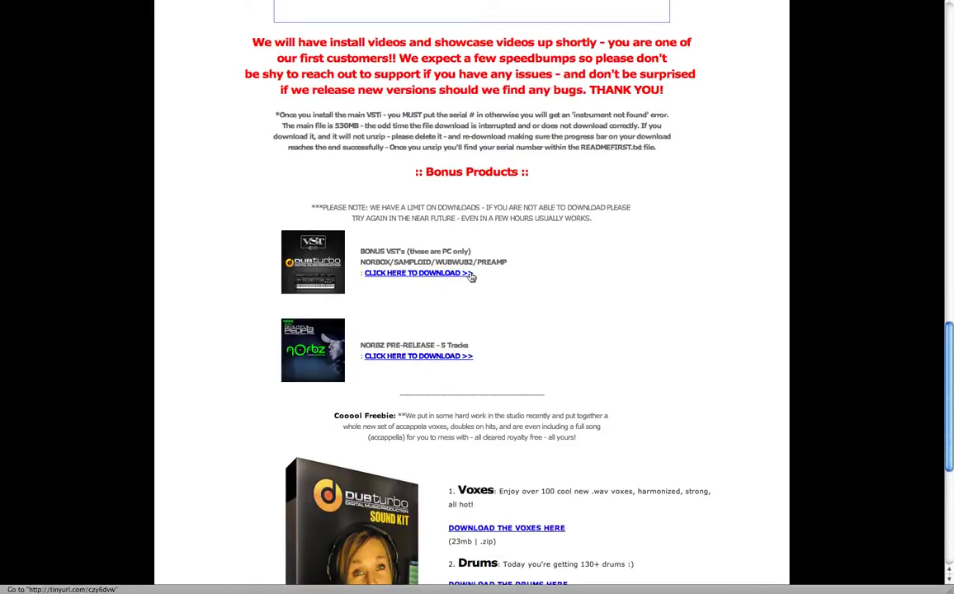
scroll(505, 336, down, 1)
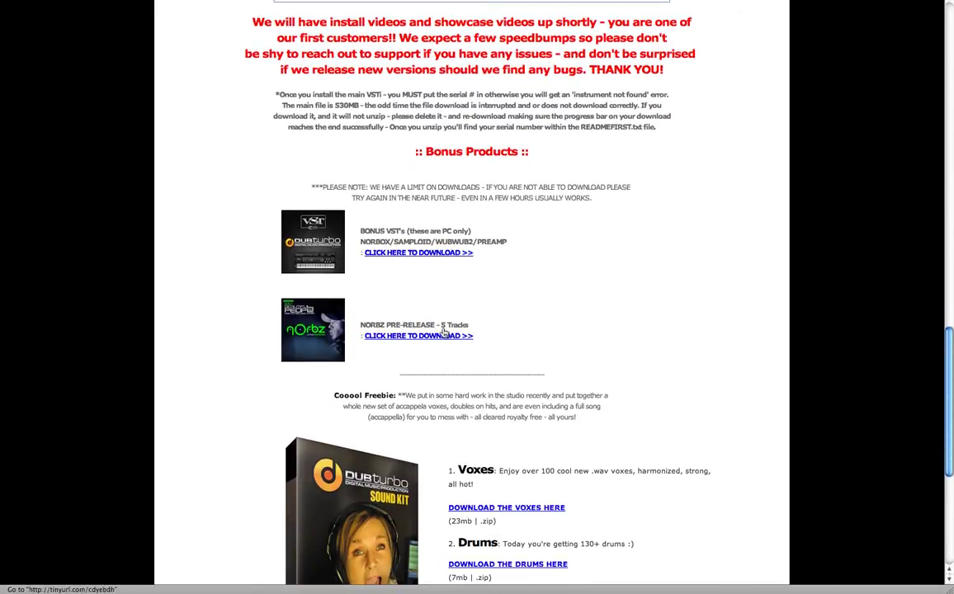
scroll(439, 361, down, 7)
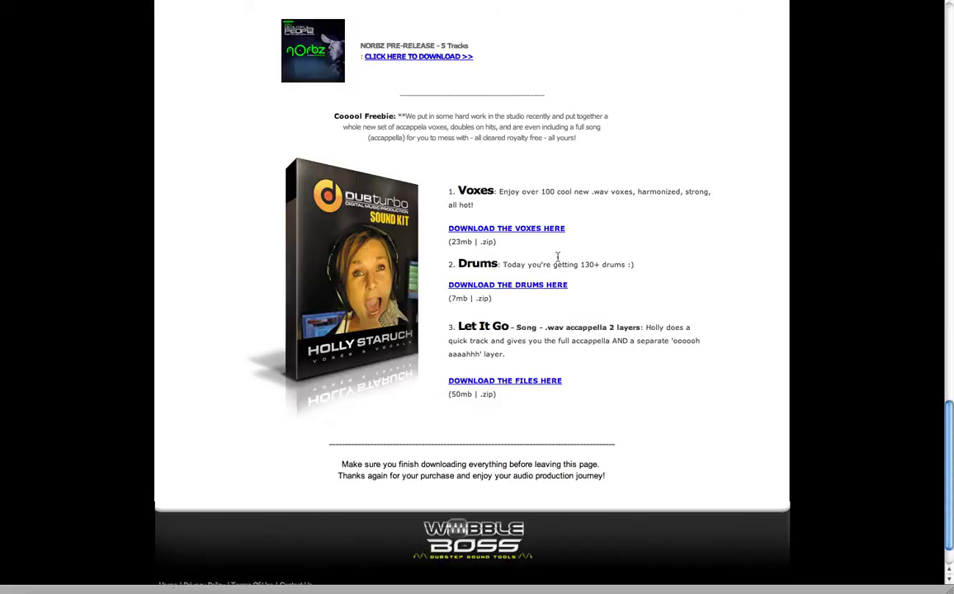
scroll(558, 260, up, 15)
scroll(554, 281, up, 10)
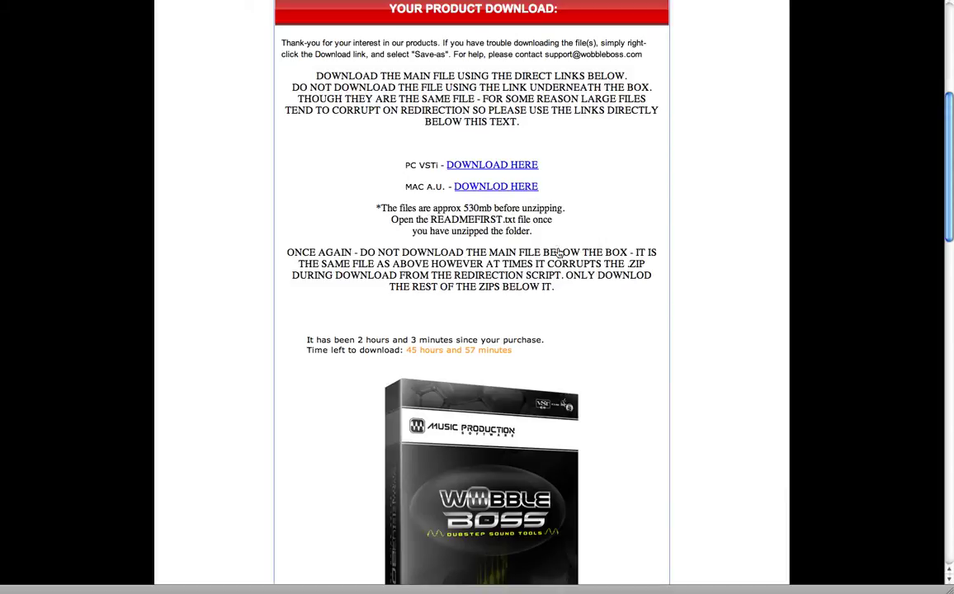
- Switch to Finder, move the wob-b-le-boss-mac-a-u folder into view and select wobbleBOSS.component
key(super+Tab)
key(super+Tab)
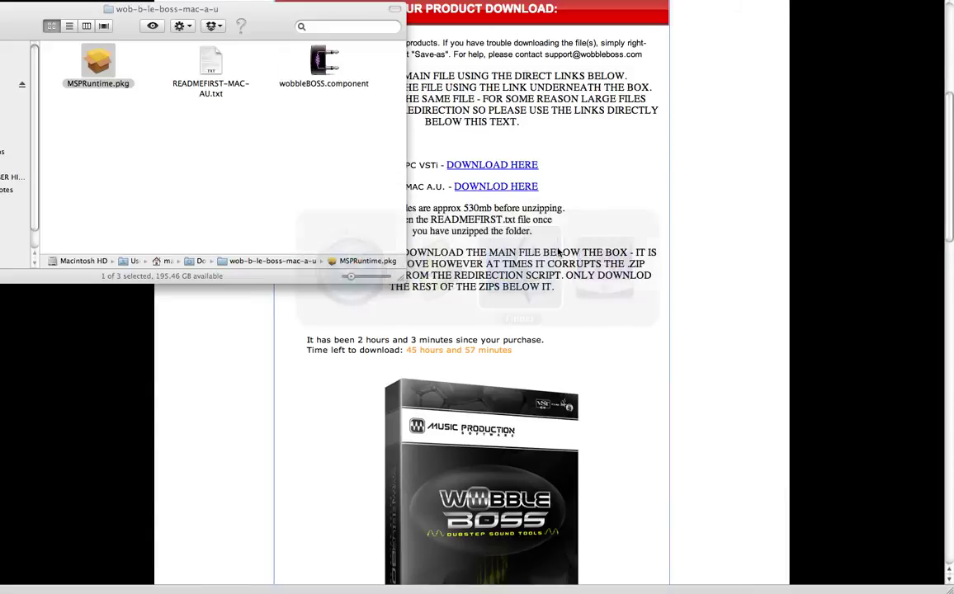
drag(260, 4, 416, 133)
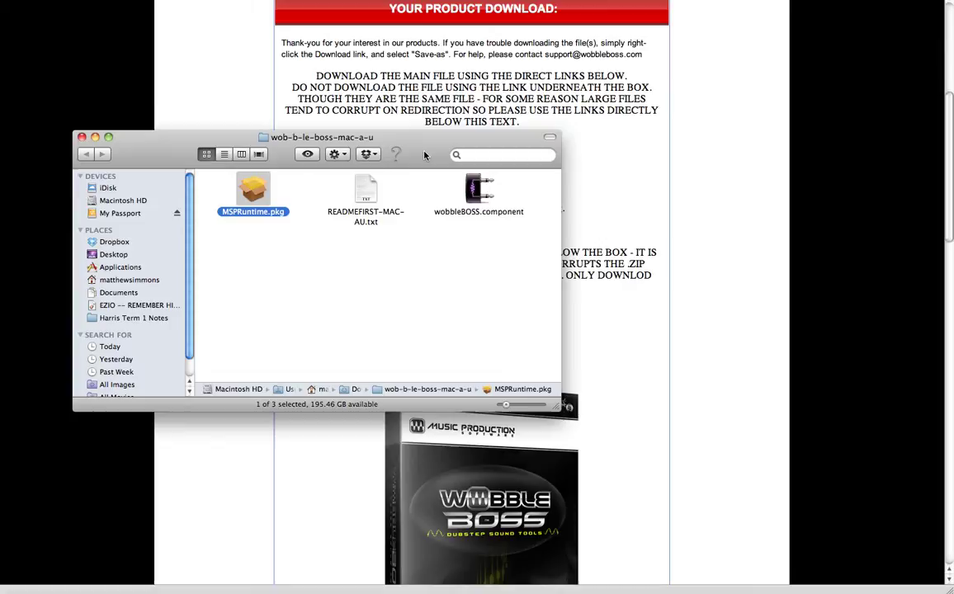
click(475, 193)
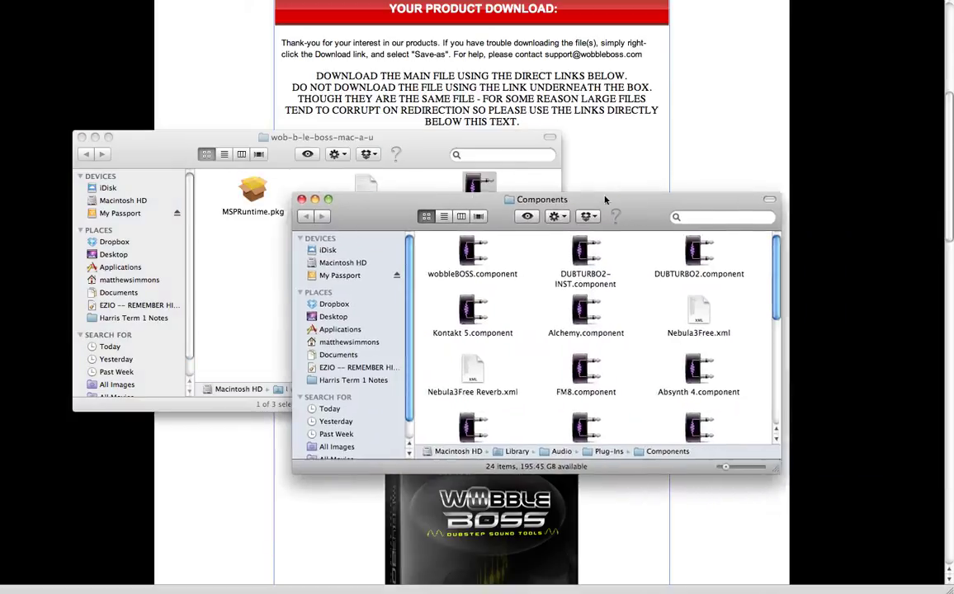
- Set the Library/Audio/Plug-Ins/Components folder aside and select the README file in the download folder
drag(605, 200, 638, 241)
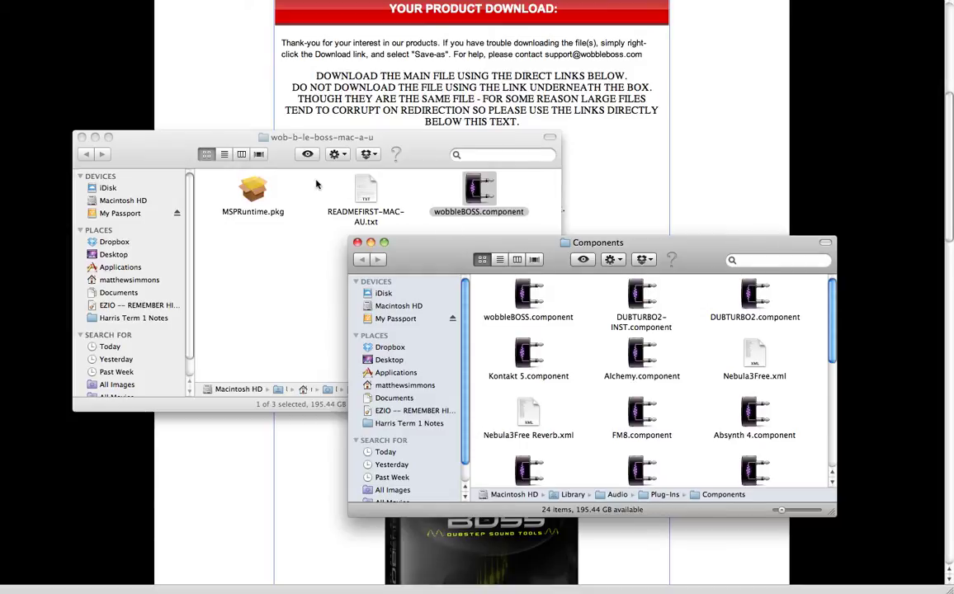
click(363, 192)
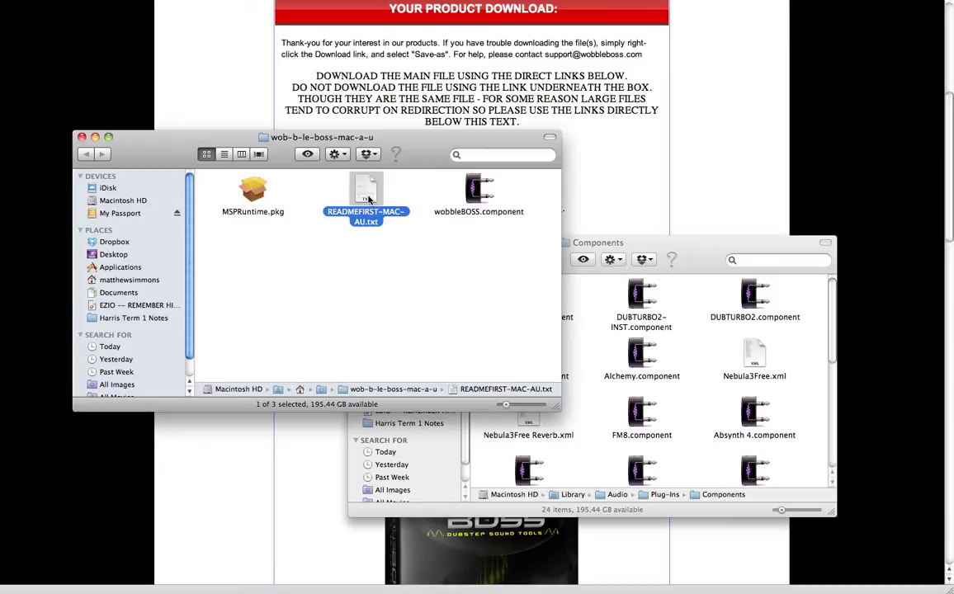
key(Right)
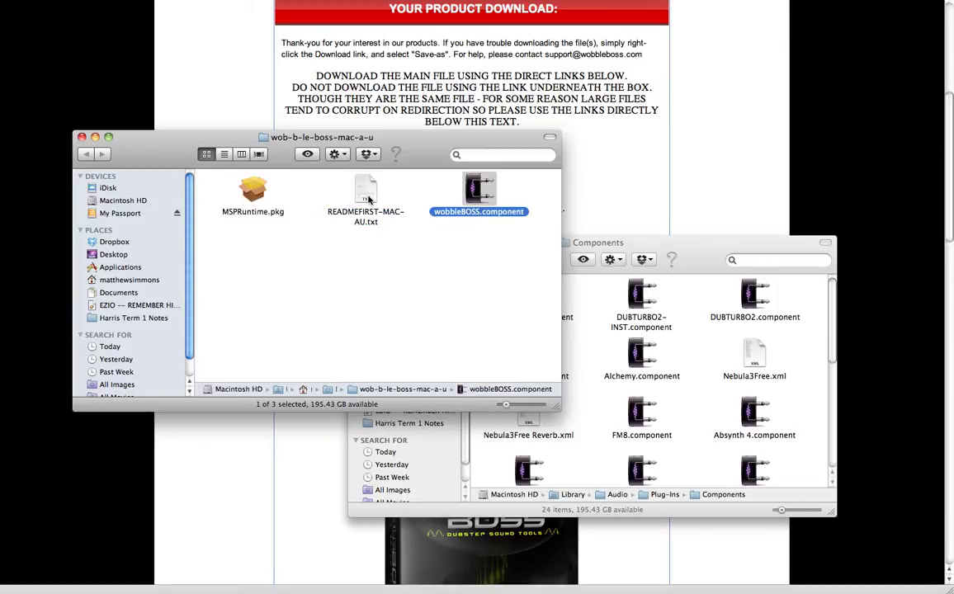
key(Left)
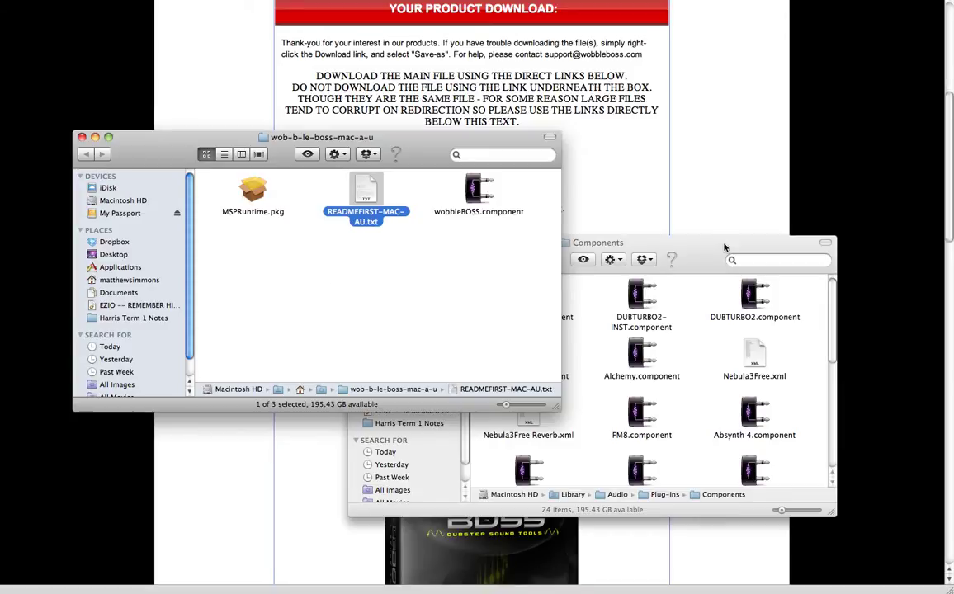
- Back in Safari, scroll to the bonus table and download WB-Gold Volume 1
click(660, 198)
scroll(661, 380, down, 10)
scroll(661, 402, down, 4)
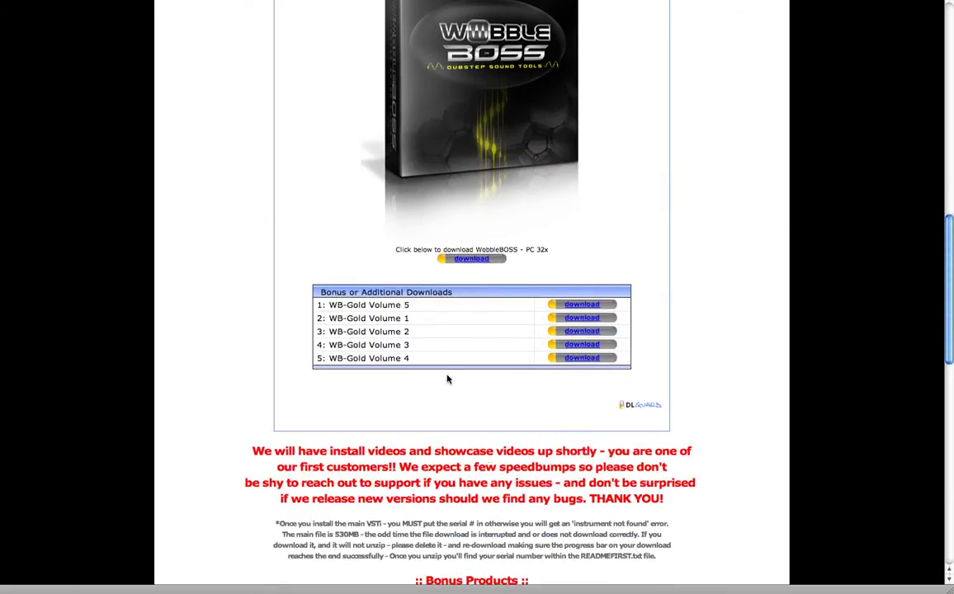
click(591, 314)
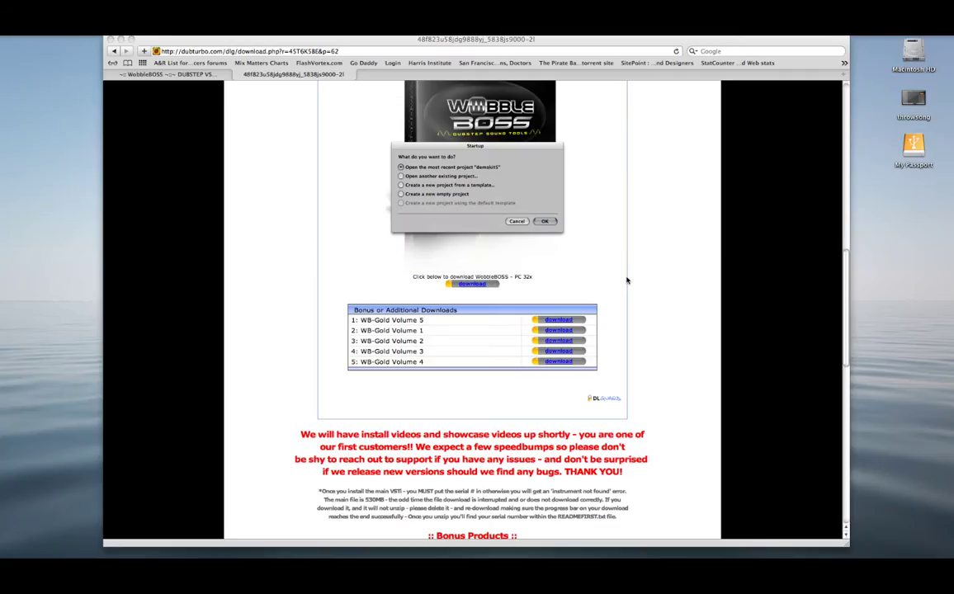
- Start a new empty project with software instrument track Inst 1 and open its instrument plug-in list
click(453, 193)
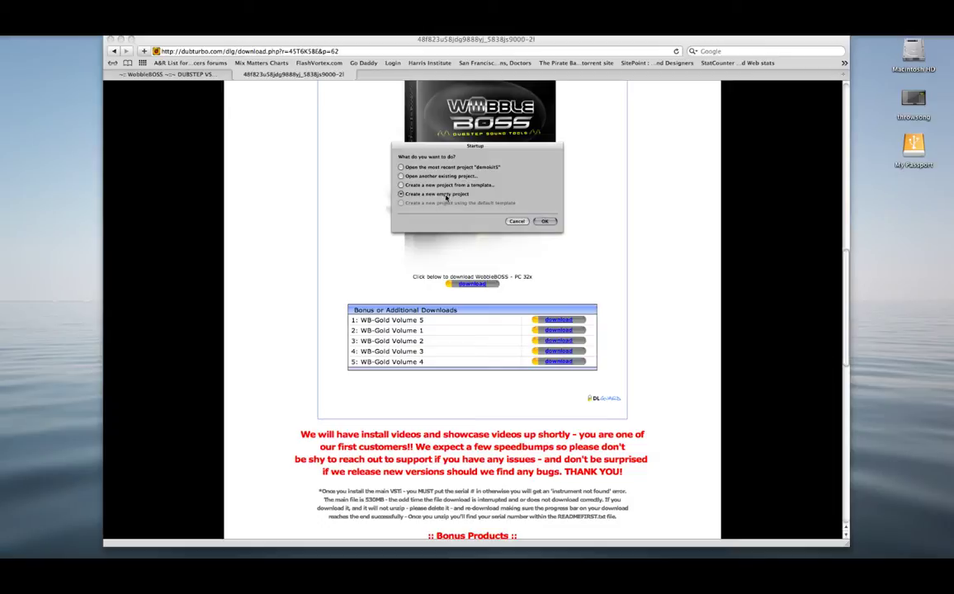
click(546, 222)
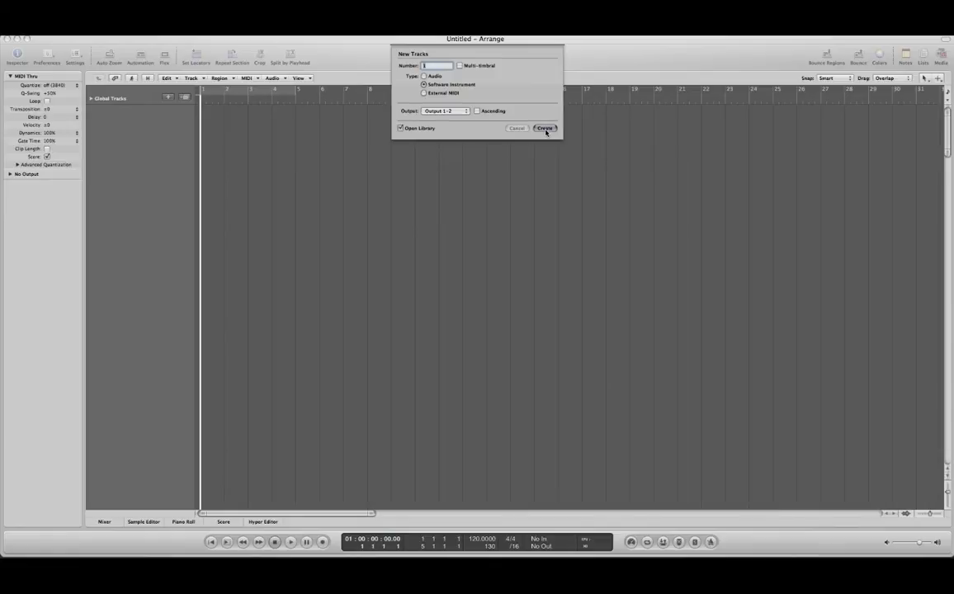
click(544, 129)
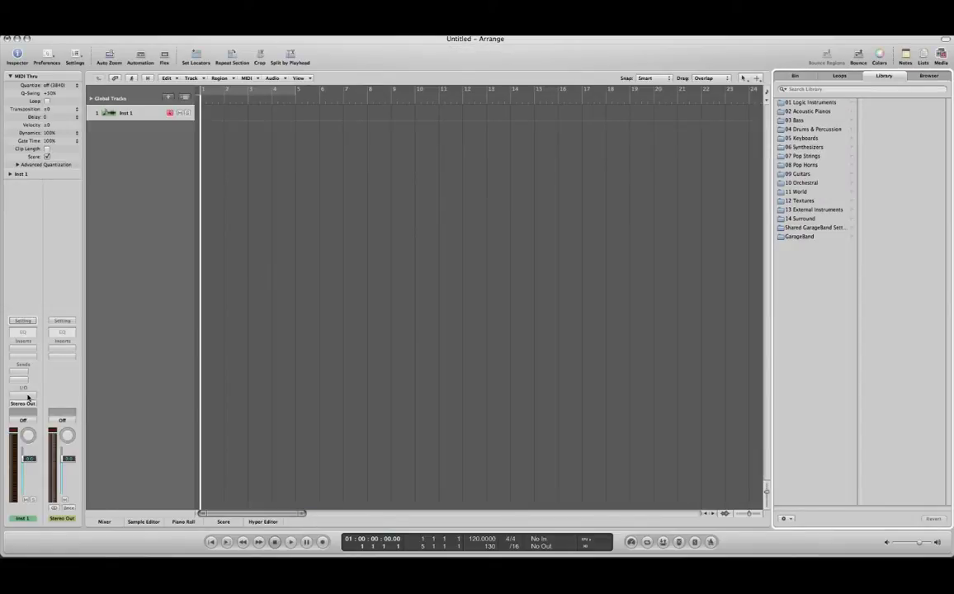
click(23, 392)
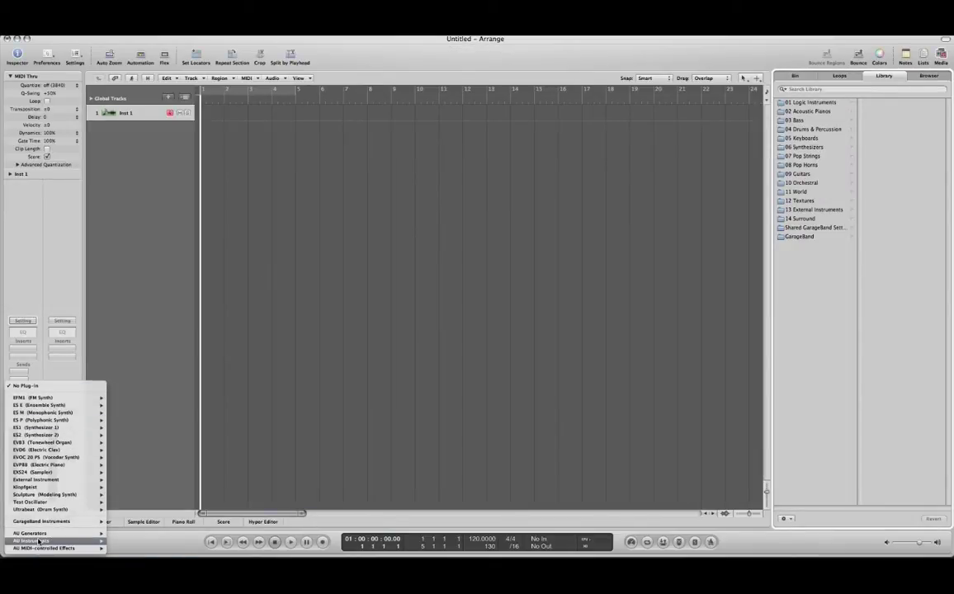
mouse_move(40, 540)
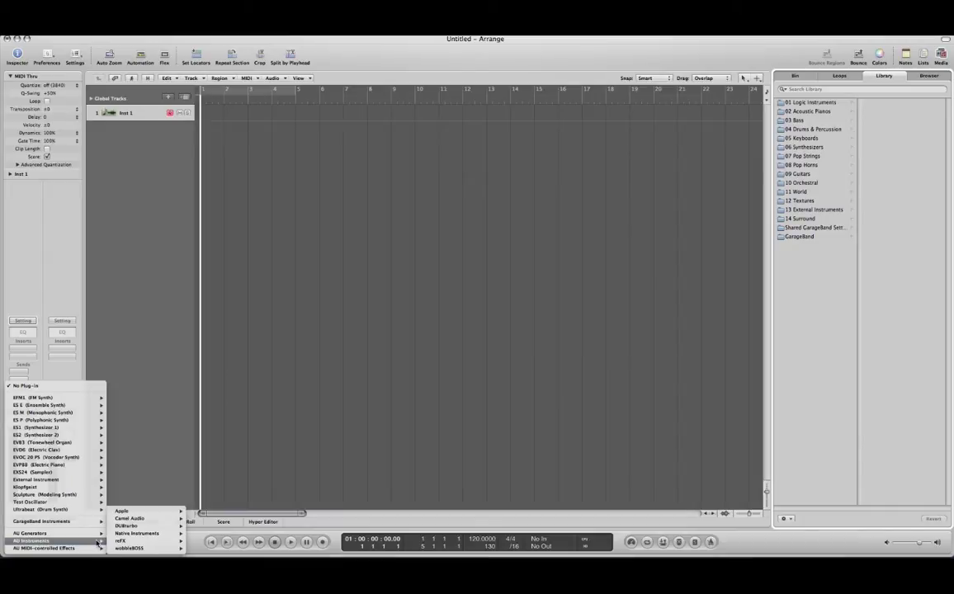
- Load wobbleBOSS in stereo on Inst 1 from AU Instruments
mouse_move(147, 551)
mouse_move(227, 551)
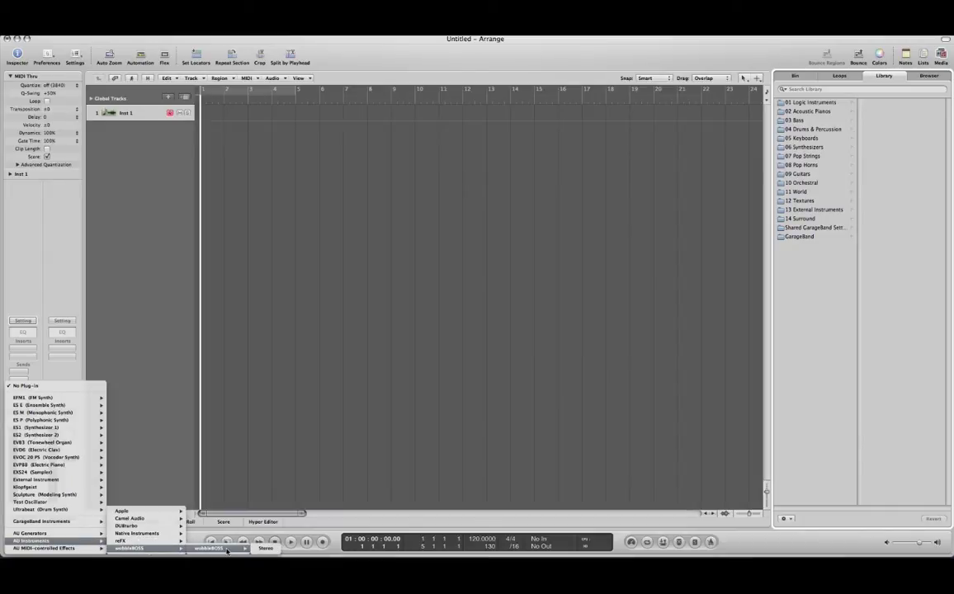
click(262, 549)
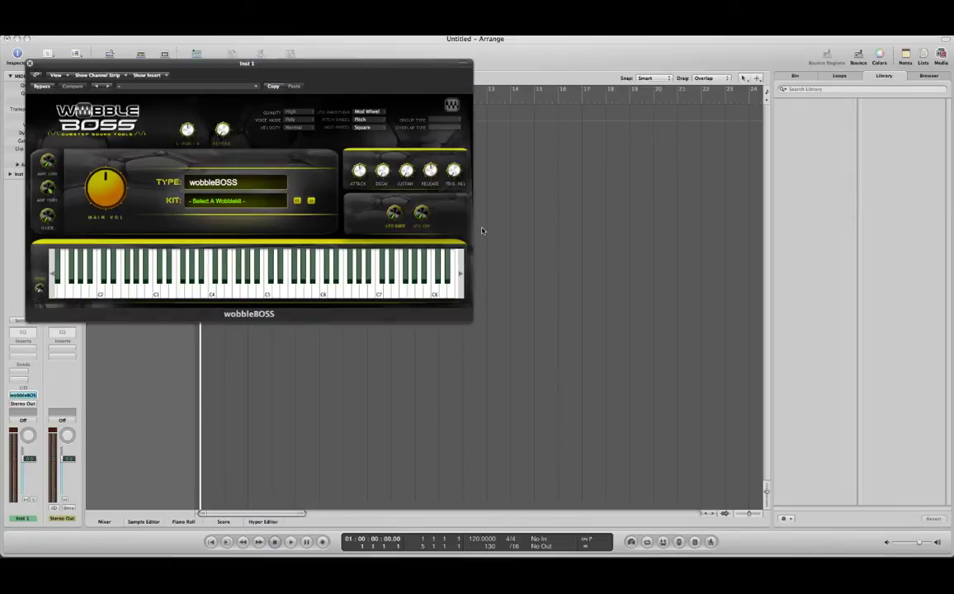
- Load the WubSHOTS-4 kit in wobbleBOSS and turn its Main Vol knob down
drag(286, 67, 460, 156)
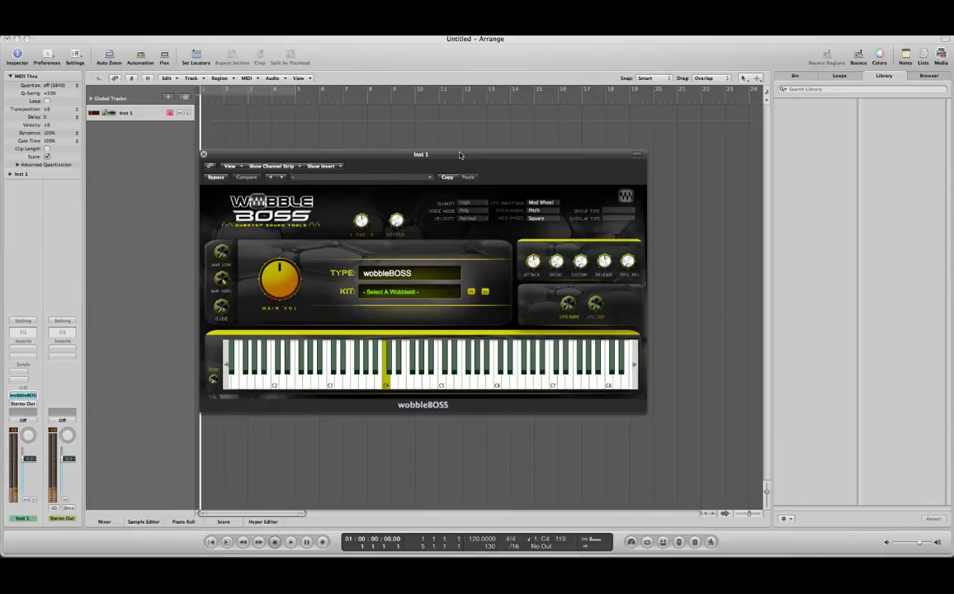
click(361, 294)
click(438, 454)
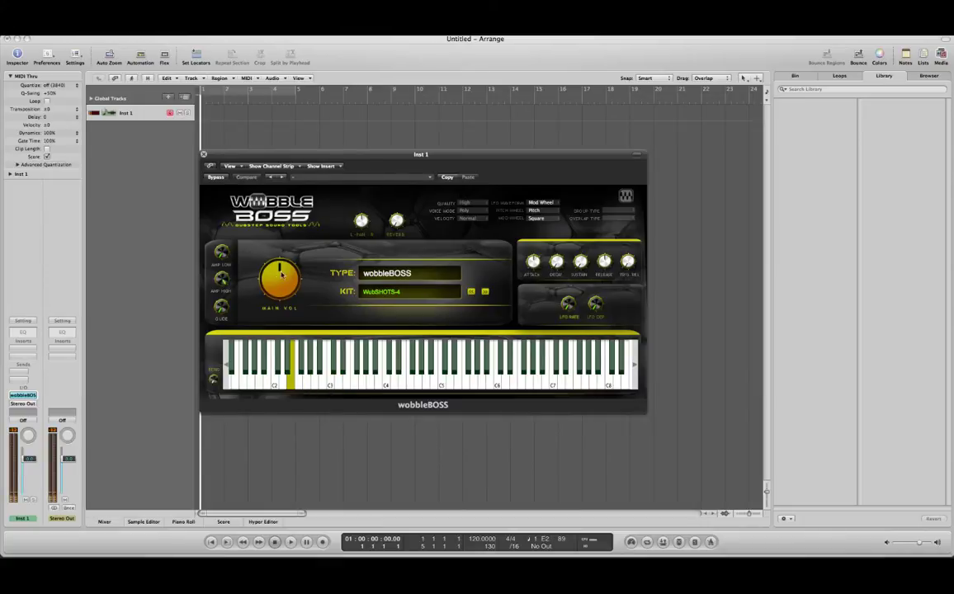
drag(281, 275, 291, 245)
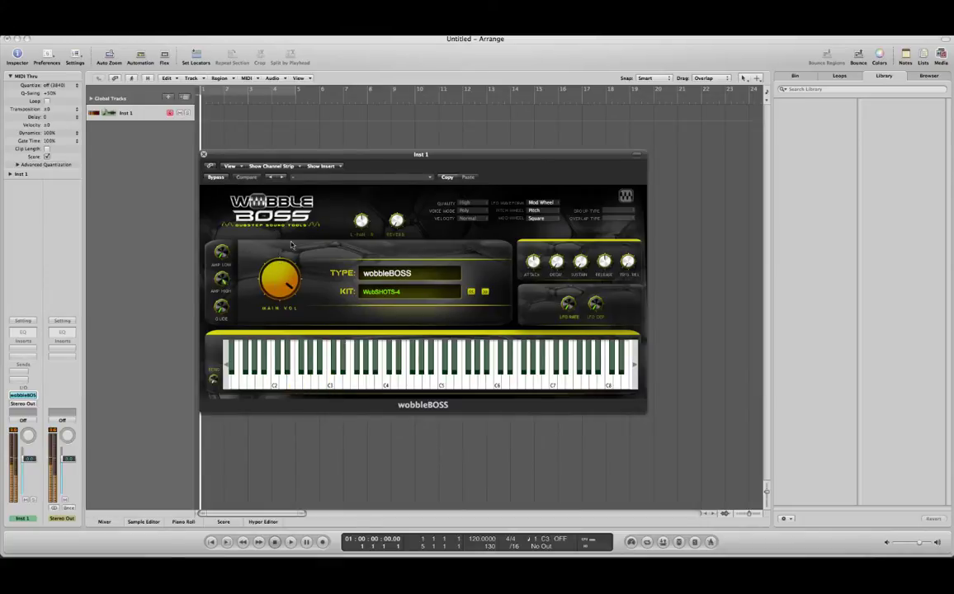
click(404, 294)
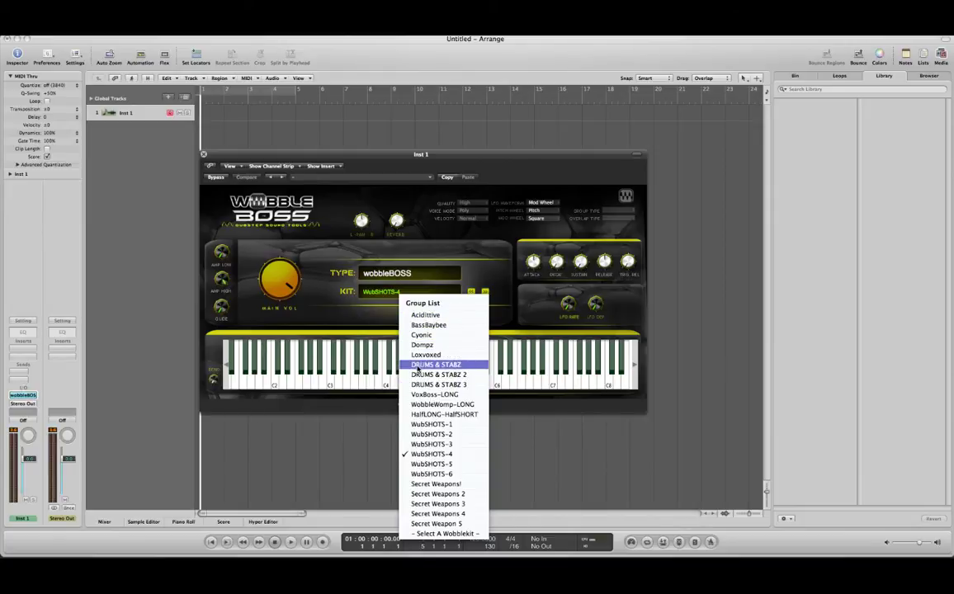
- Replace the WubSHOTS-4 kit with DRUMS & STABZ from the KIT Group List
click(437, 365)
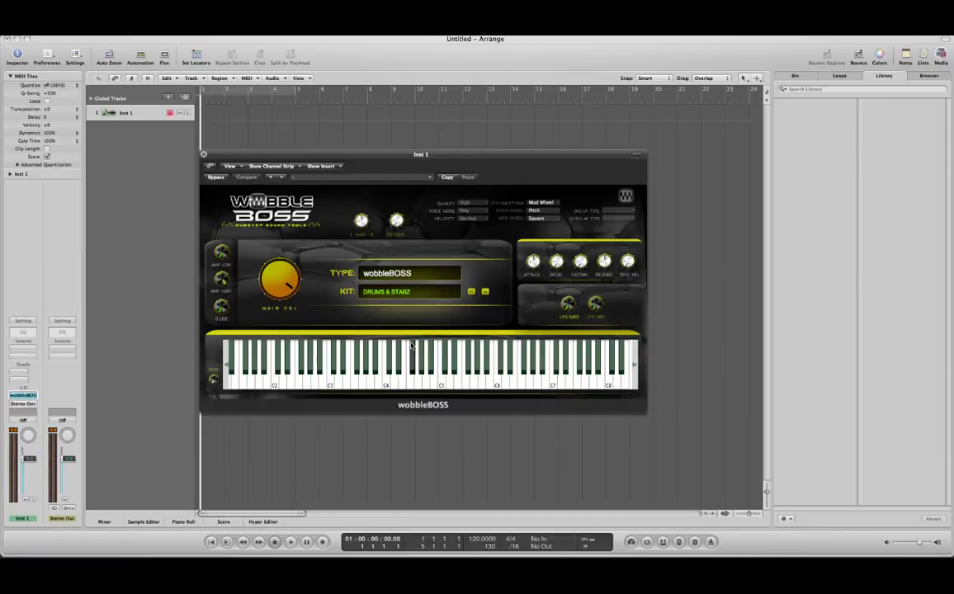
click(417, 293)
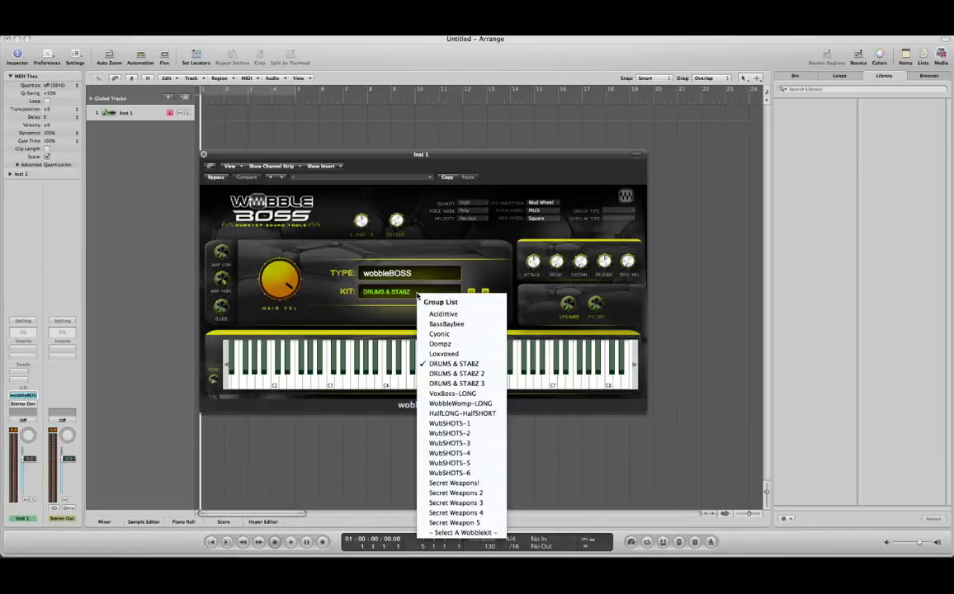
- Load the VoxBoss-LONG kit and audition it with notes around C5 and C6 on the plug-in keyboard
click(484, 395)
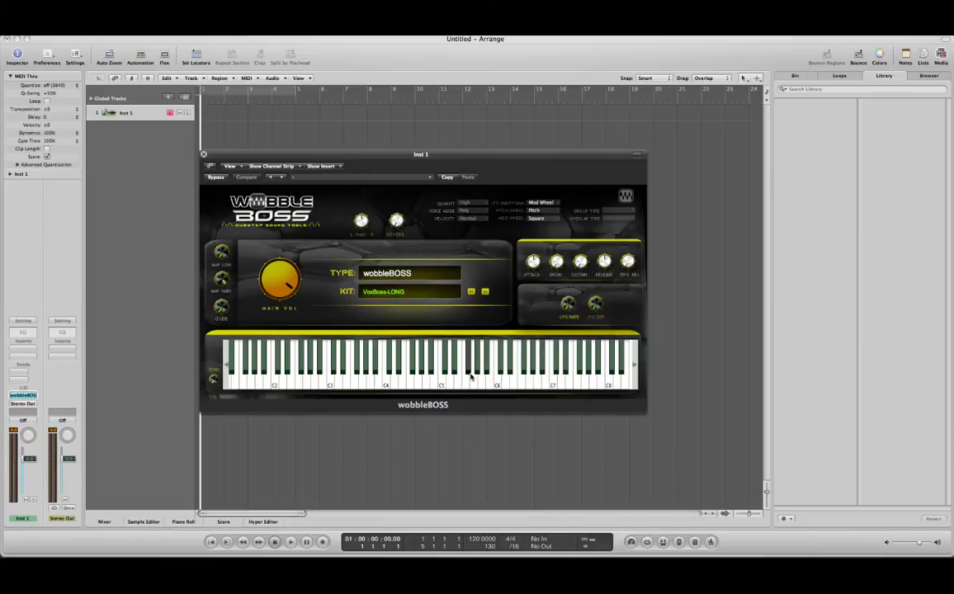
mouse_move(472, 568)
click(460, 386)
click(503, 385)
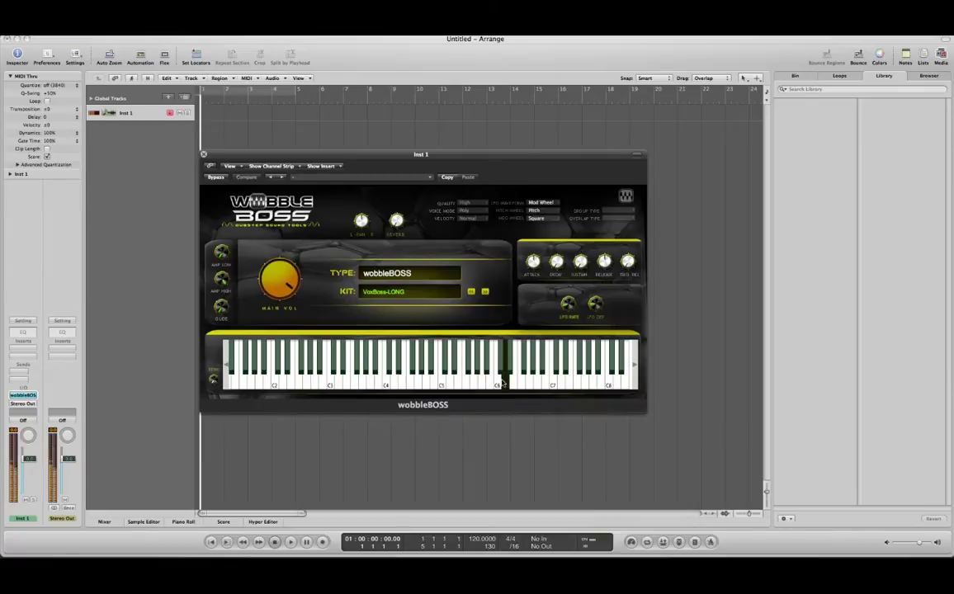
drag(502, 385, 463, 363)
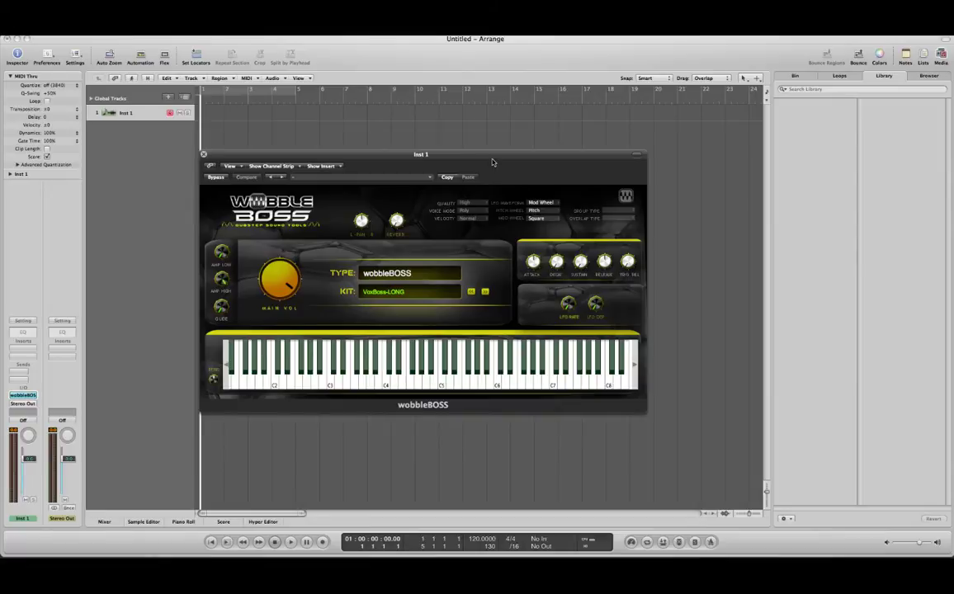
- Drag the wobbleBOSS window lower and left, then nudge it slightly right
drag(479, 153, 490, 189)
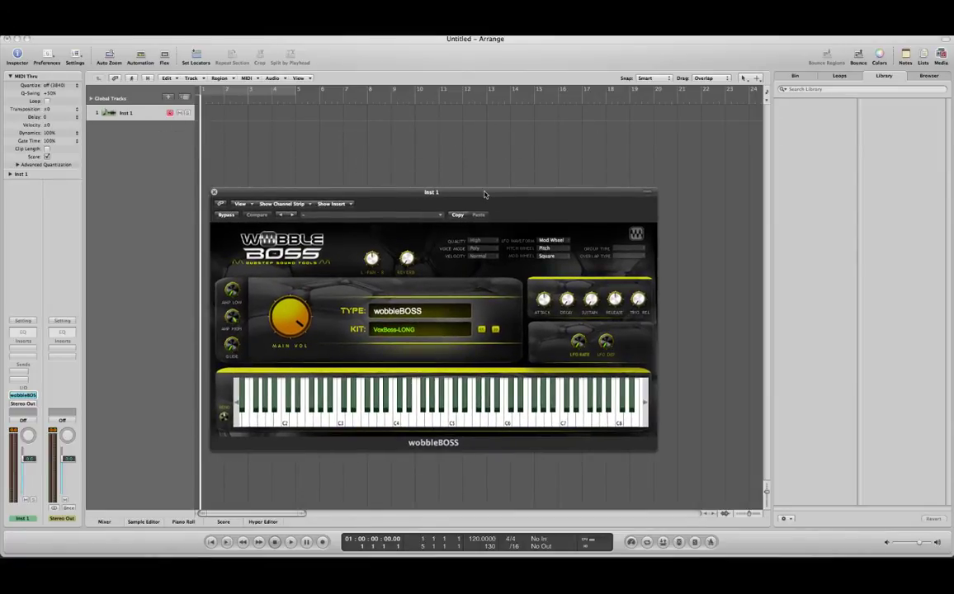
drag(485, 192, 430, 173)
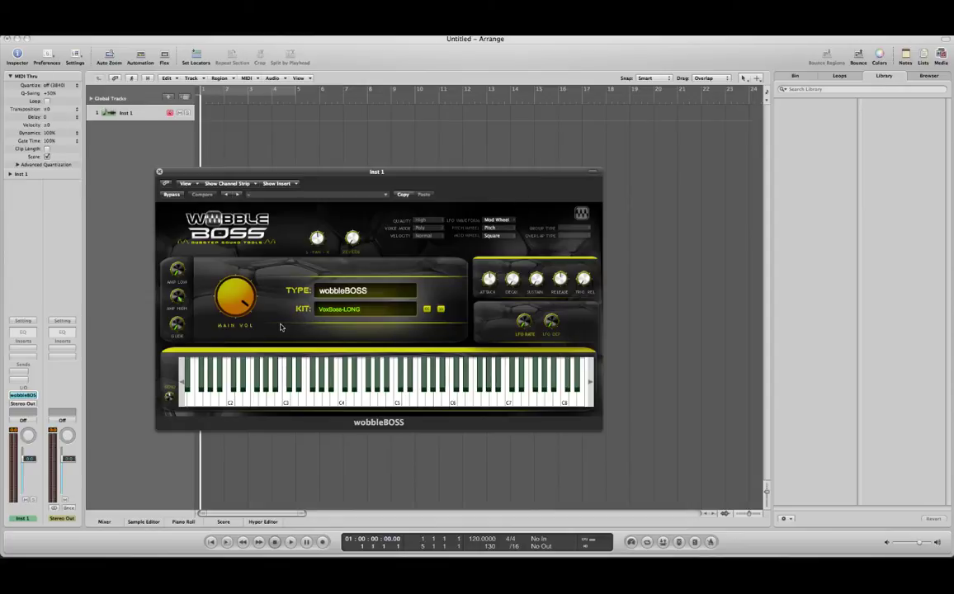
drag(278, 173, 287, 176)
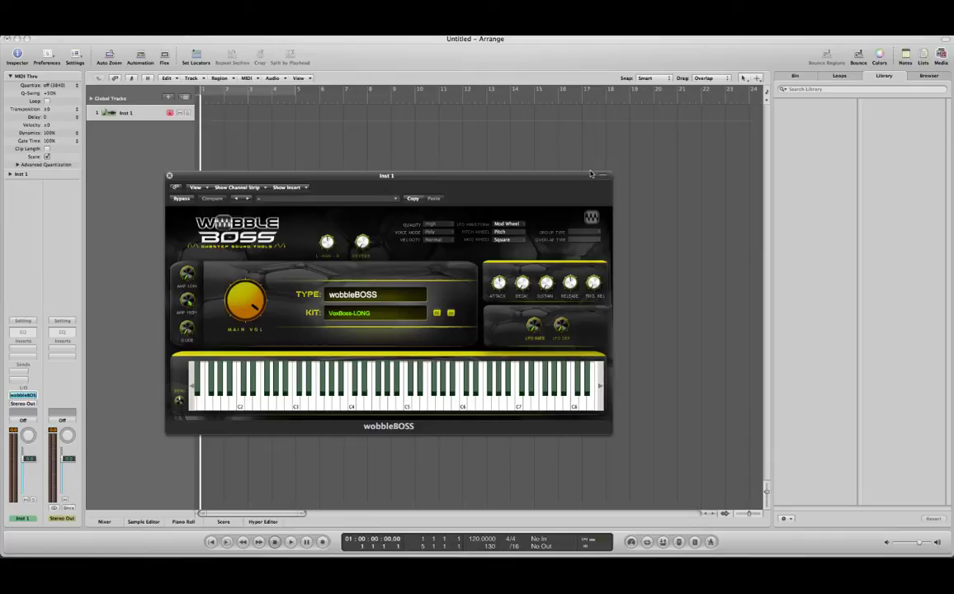
- Close the wobbleBOSS plug-in window on Inst 1
click(169, 176)
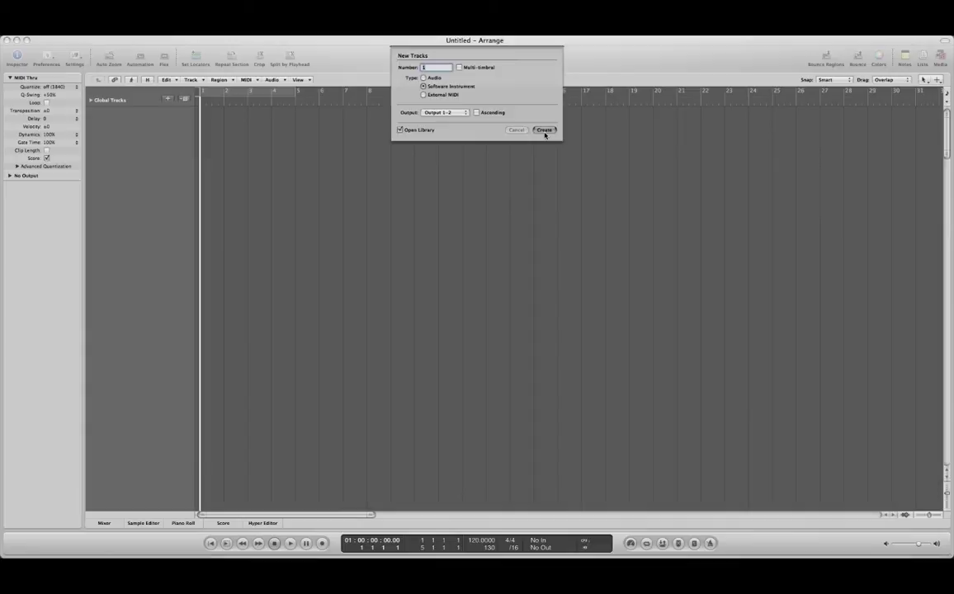
- Create software instrument track Inst 1 and load the EXS24 (Sampler) plug-in in mono
click(544, 131)
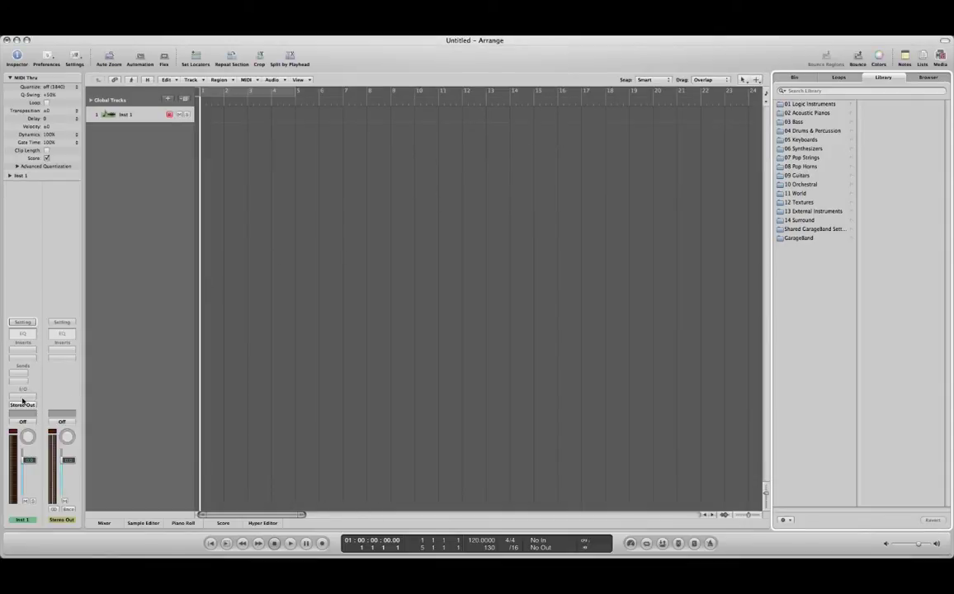
click(22, 398)
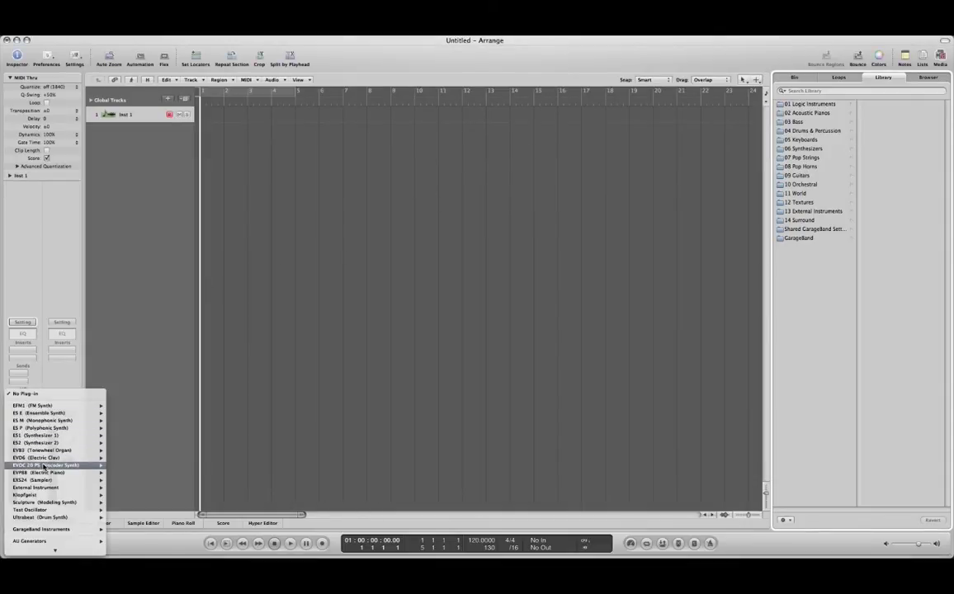
mouse_move(45, 481)
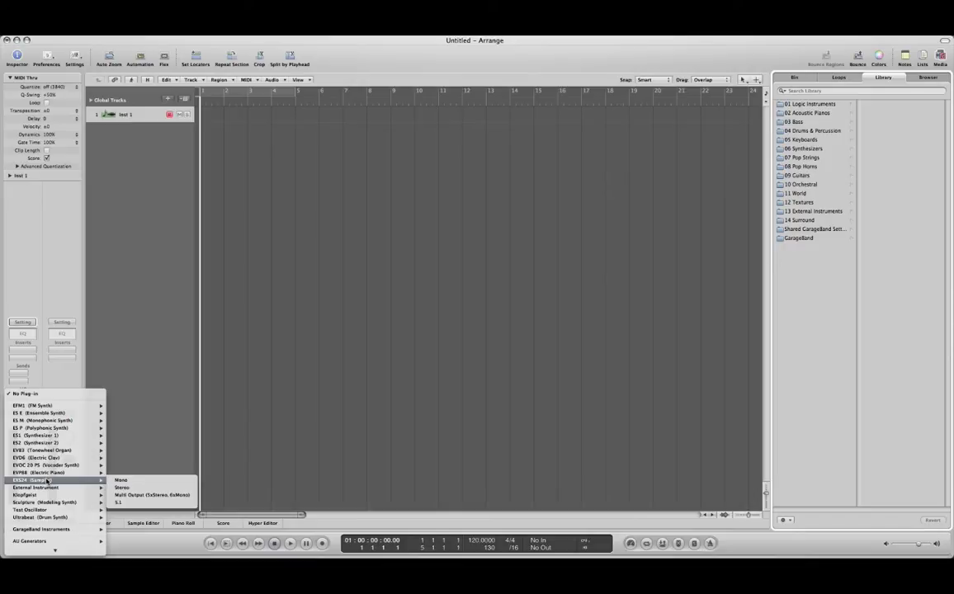
click(143, 486)
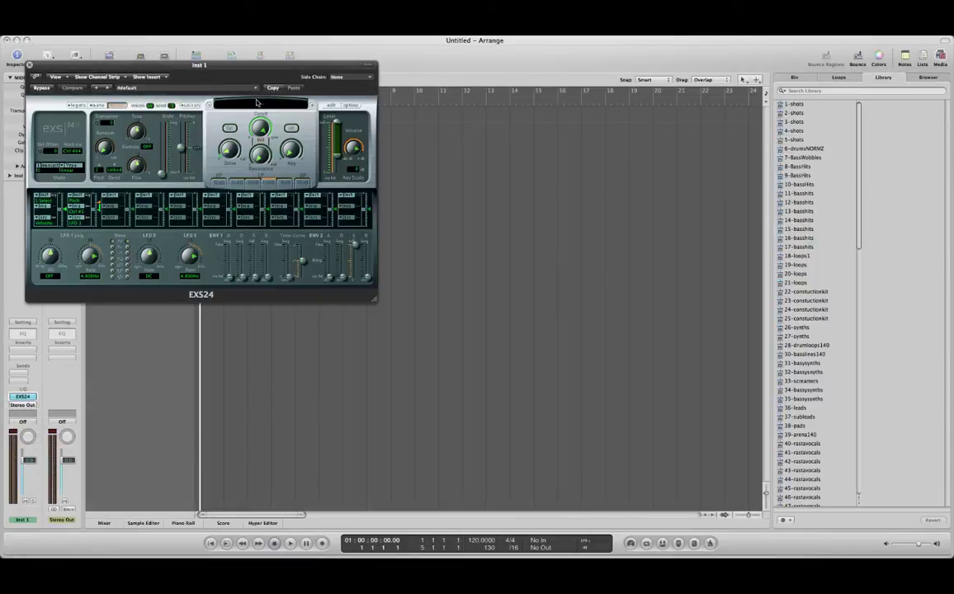
- Browse the sampler instrument list without loading anything, then open the empty Instrument #1901 in the editor
click(260, 105)
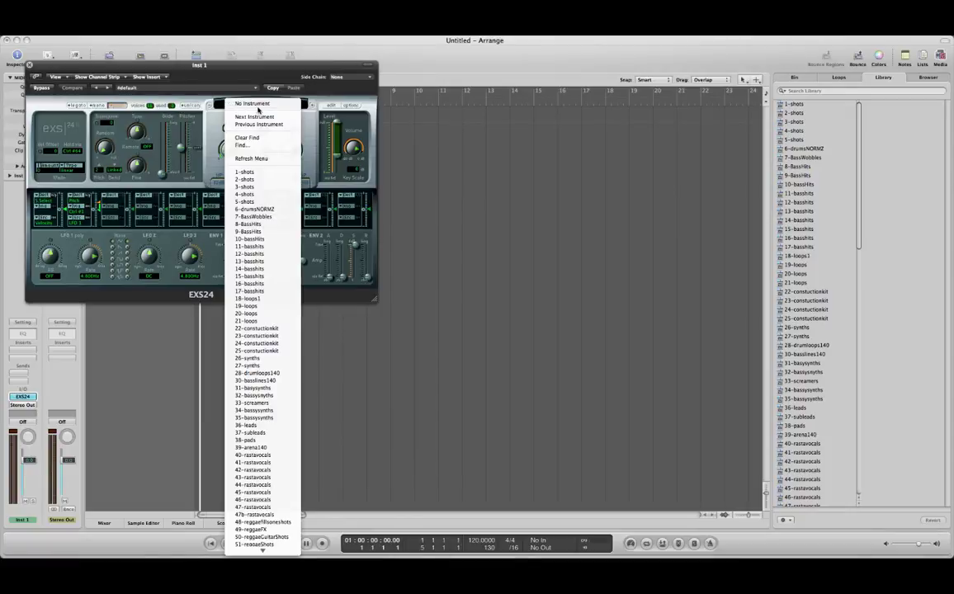
scroll(258, 330, down, 10)
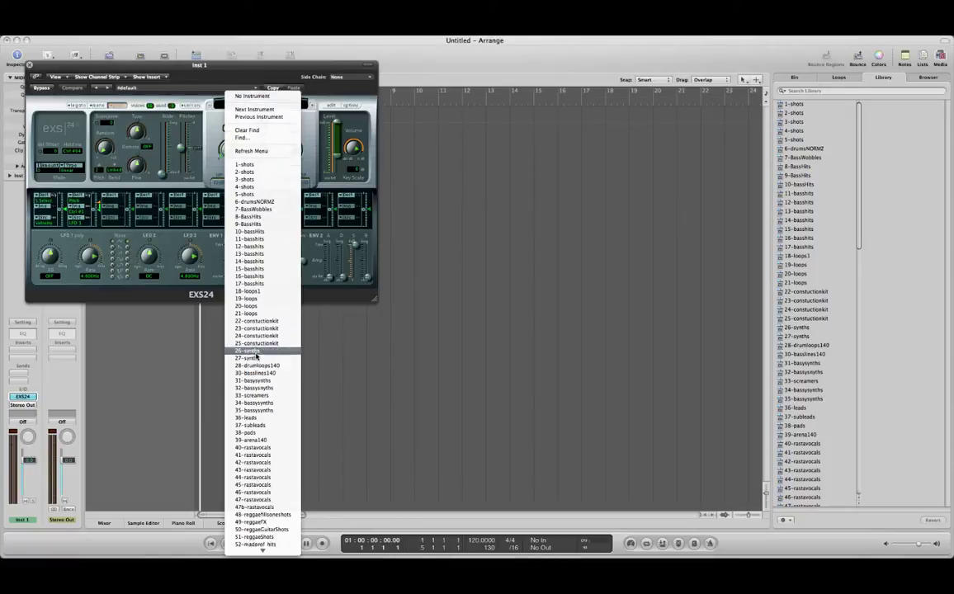
scroll(257, 359, down, 10)
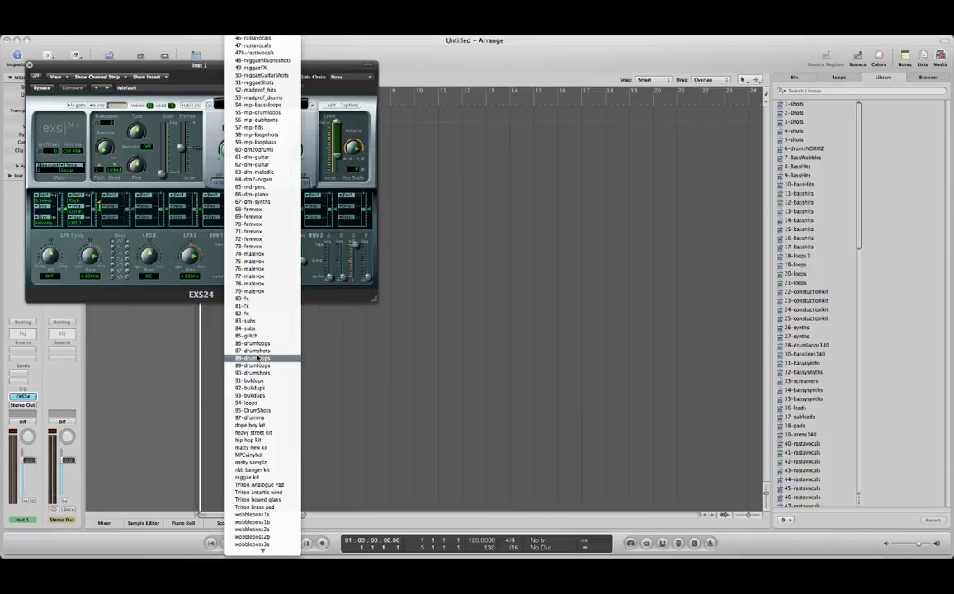
scroll(256, 413, up, 9)
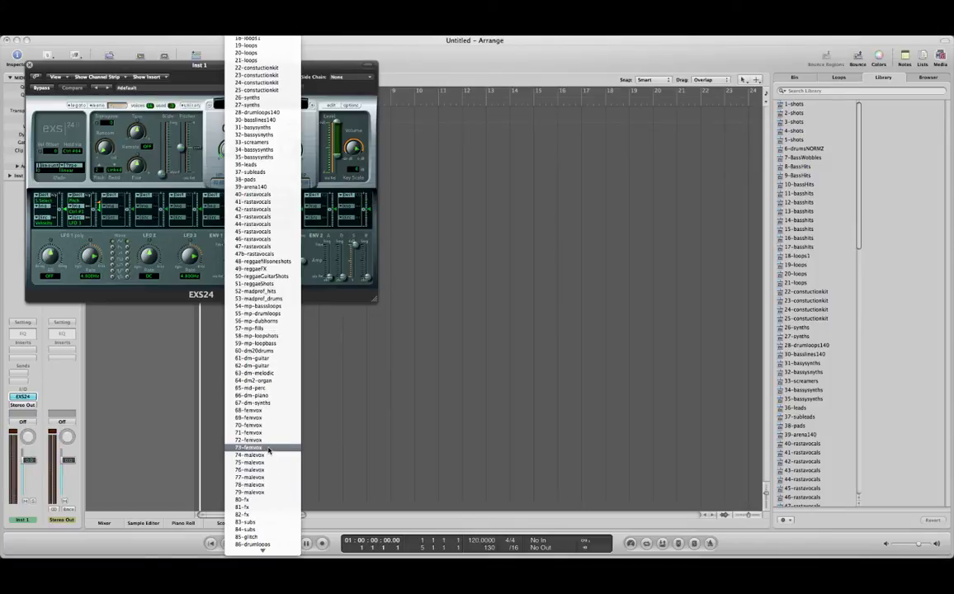
scroll(268, 450, up, 8)
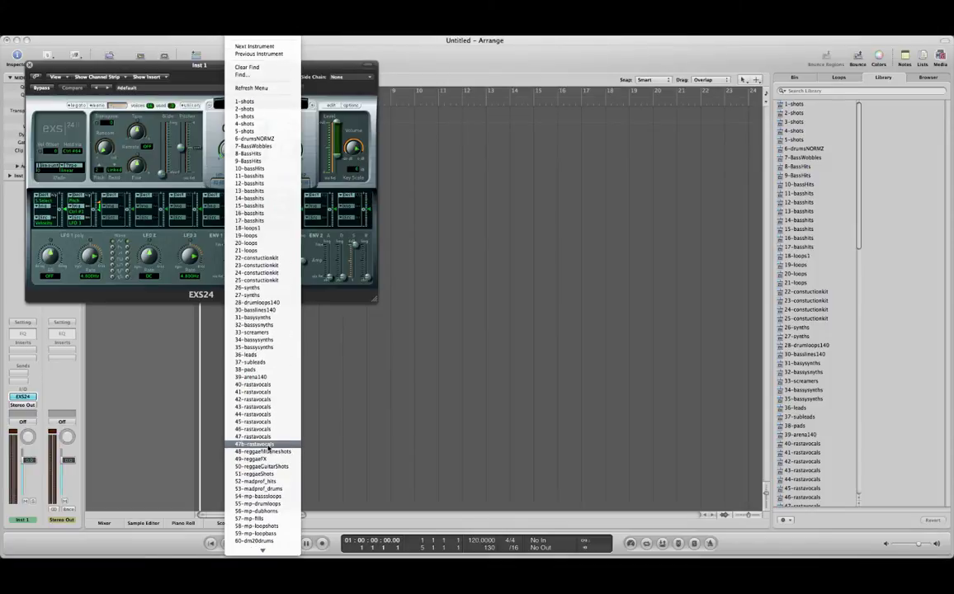
click(261, 36)
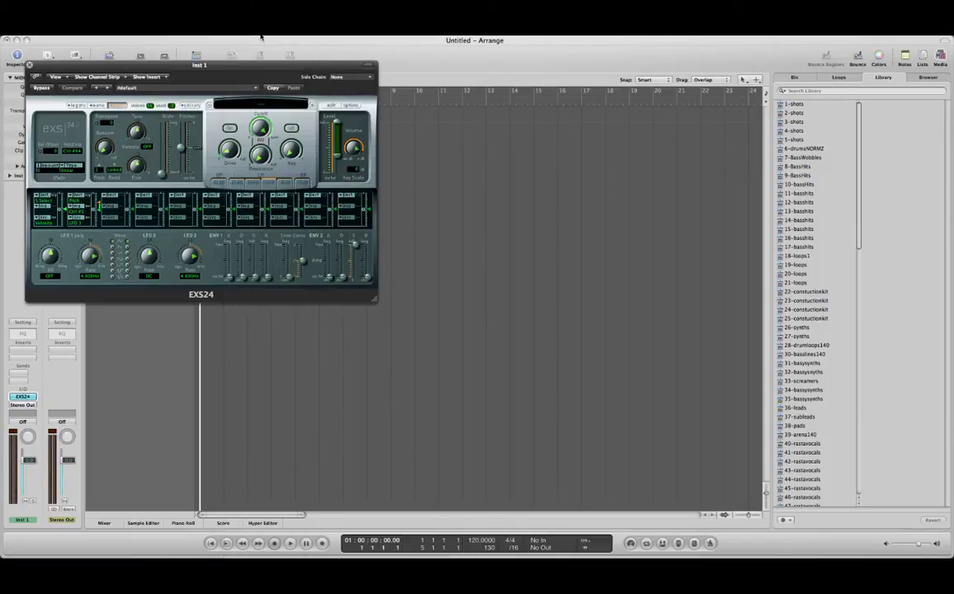
click(330, 108)
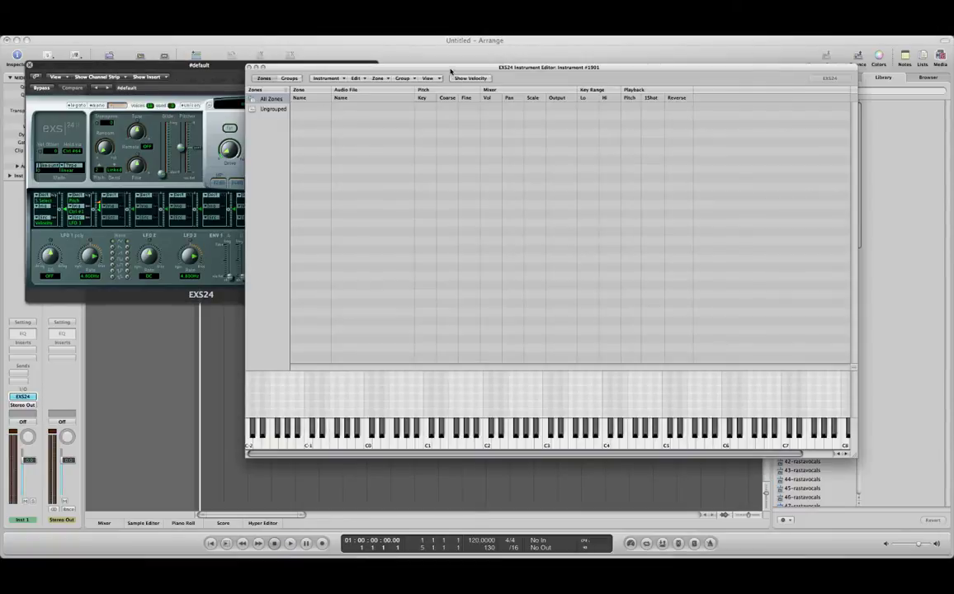
- Move the Instrument Editor left, show the file Browser, and open the SoundPack1 folder
drag(476, 82, 314, 83)
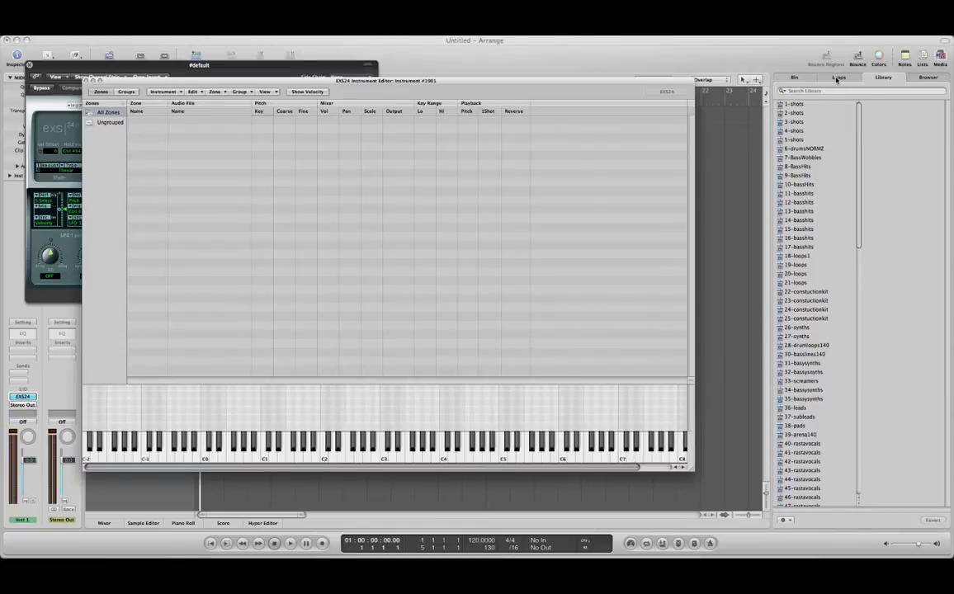
click(927, 78)
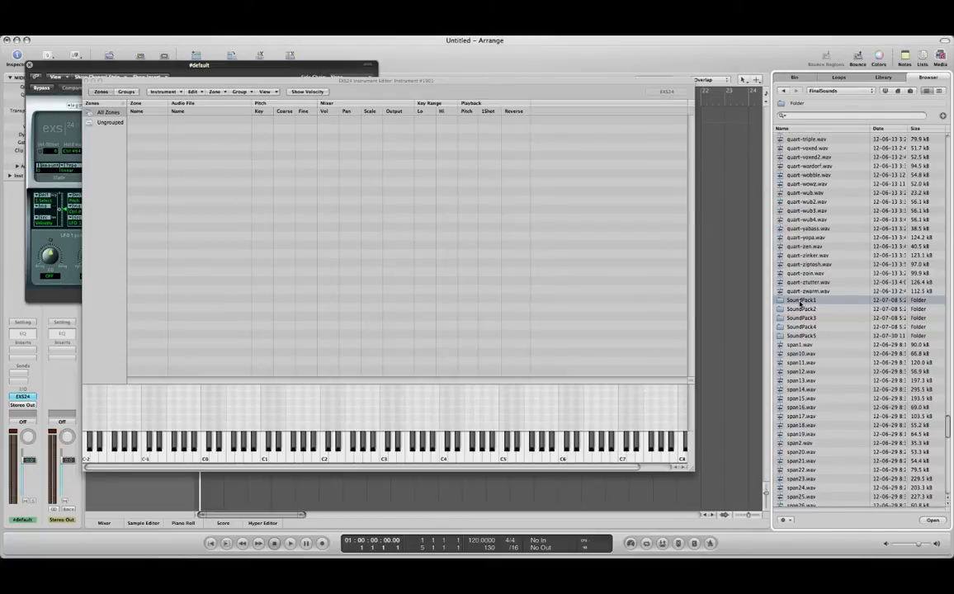
double_click(799, 302)
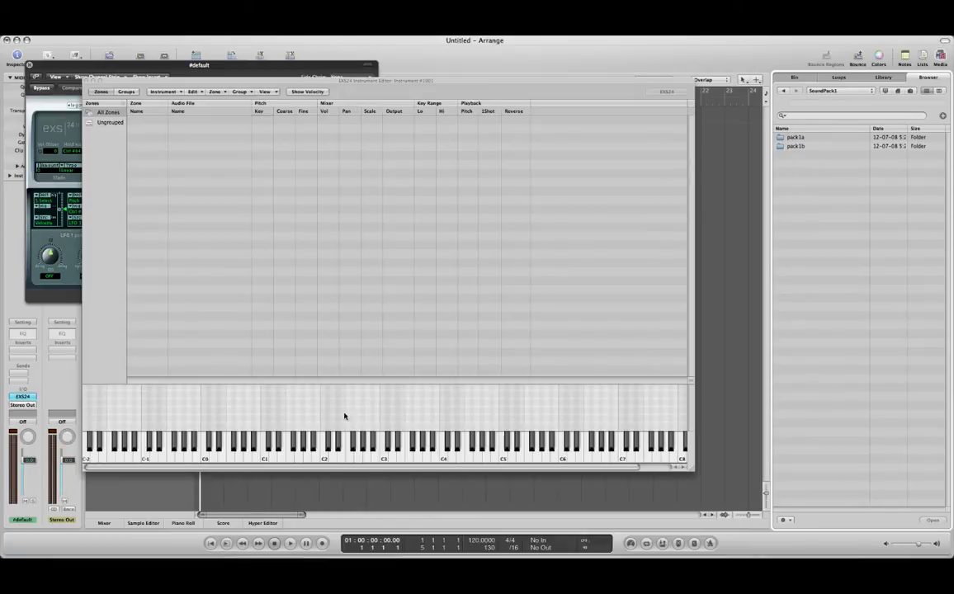
- Add all 99 pack1a WAV files as contiguous one-key zones starting at C-1
double_click(796, 139)
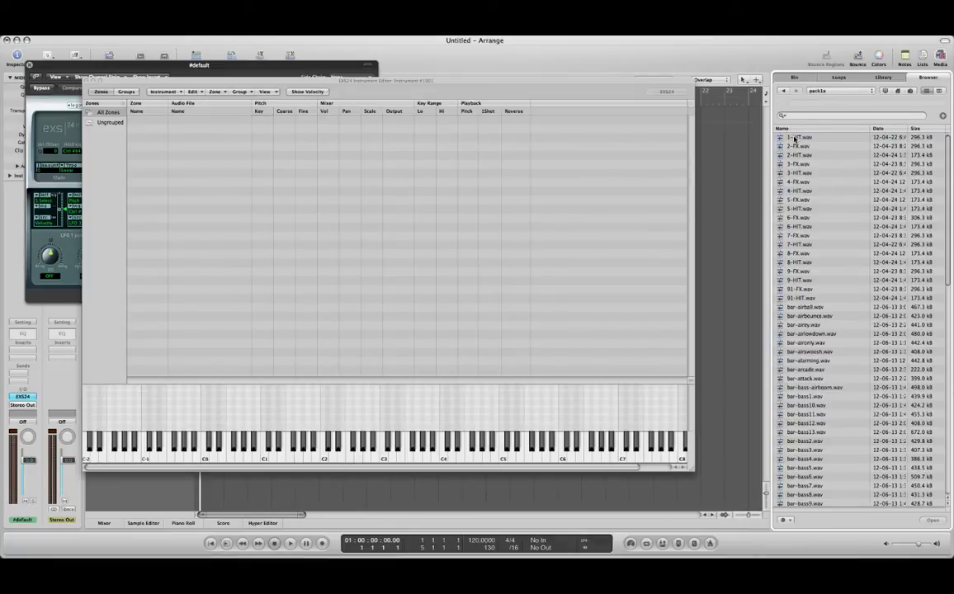
click(794, 164)
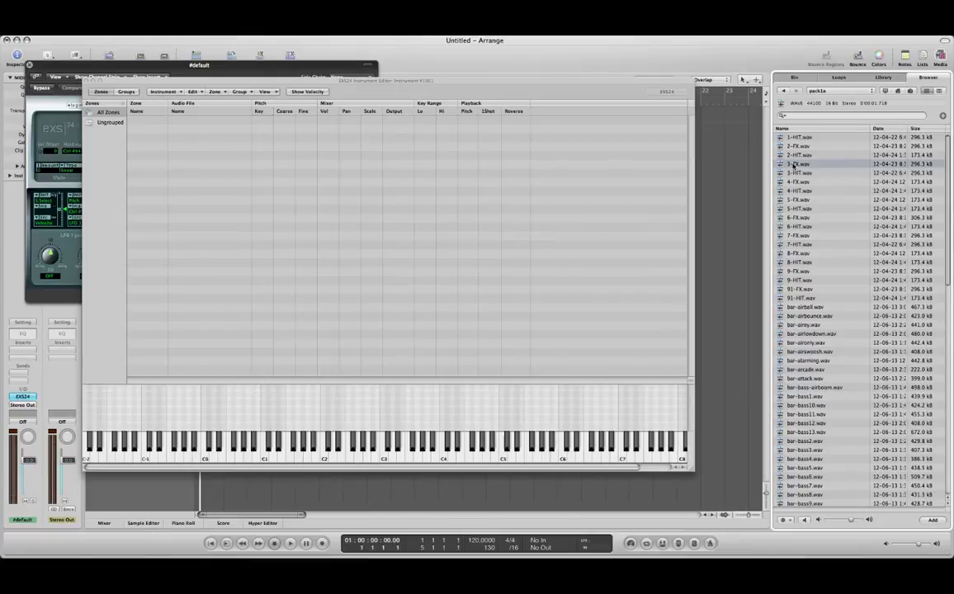
key(super+a)
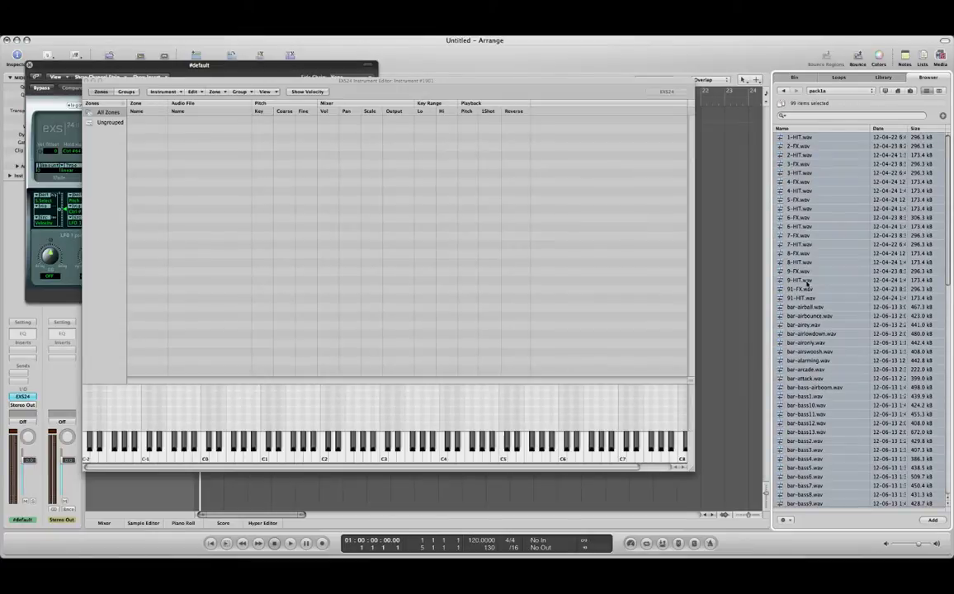
drag(797, 322, 464, 258)
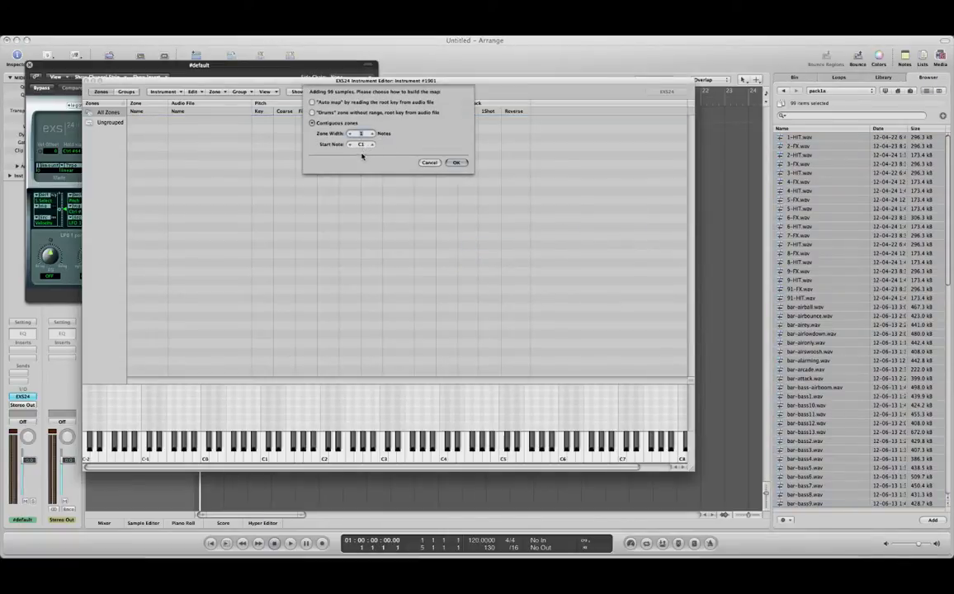
scroll(362, 148, down, 20)
scroll(361, 149, down, 6)
scroll(361, 149, down, 4)
click(456, 163)
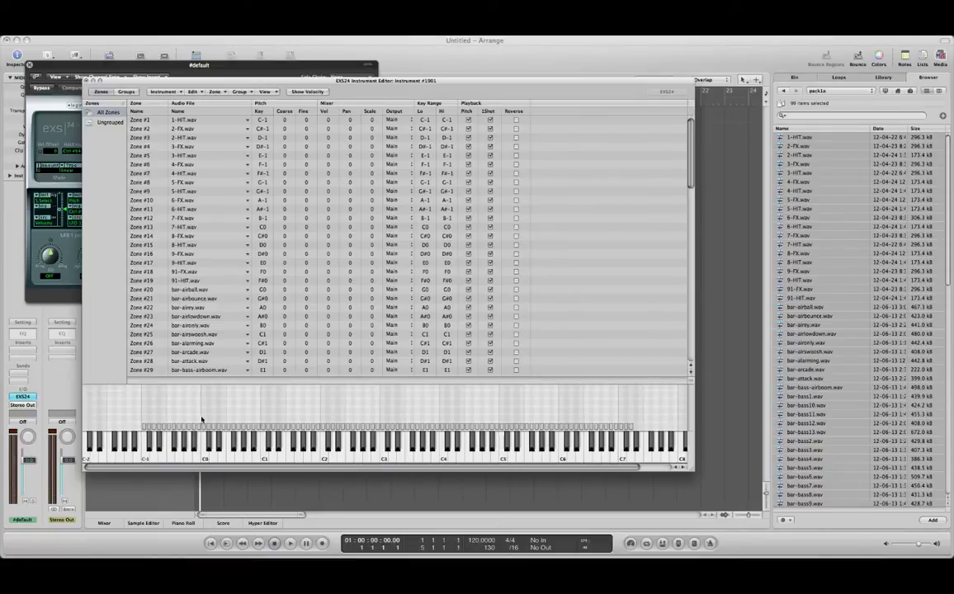
- Turn off 1Shot playback for every zone in the instrument
click(563, 264)
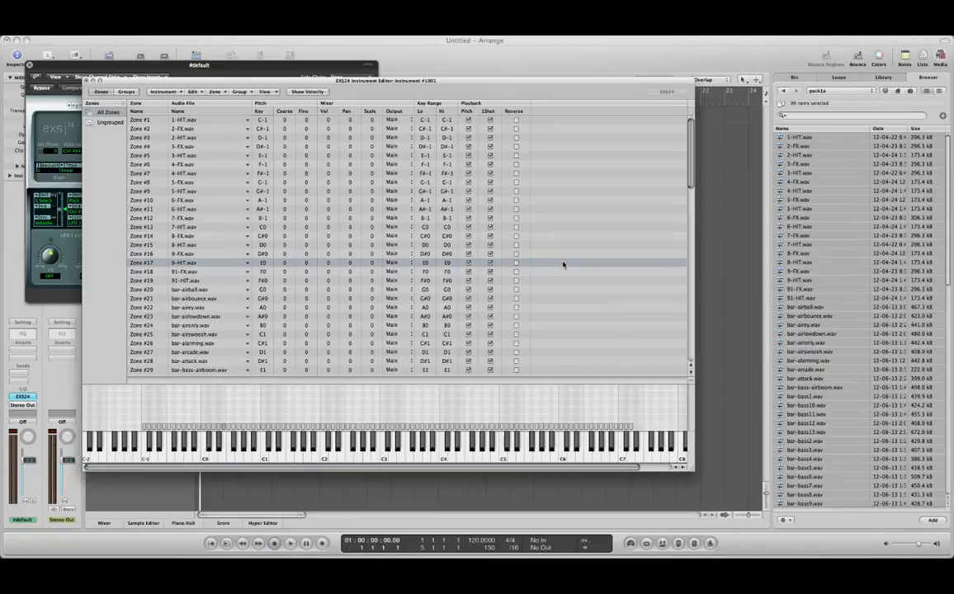
key(super+a)
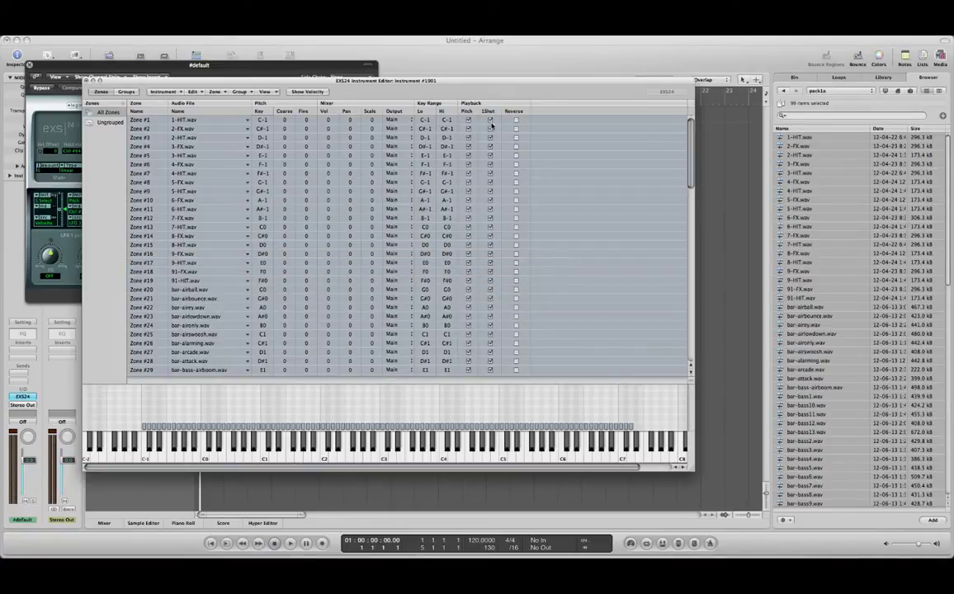
click(490, 121)
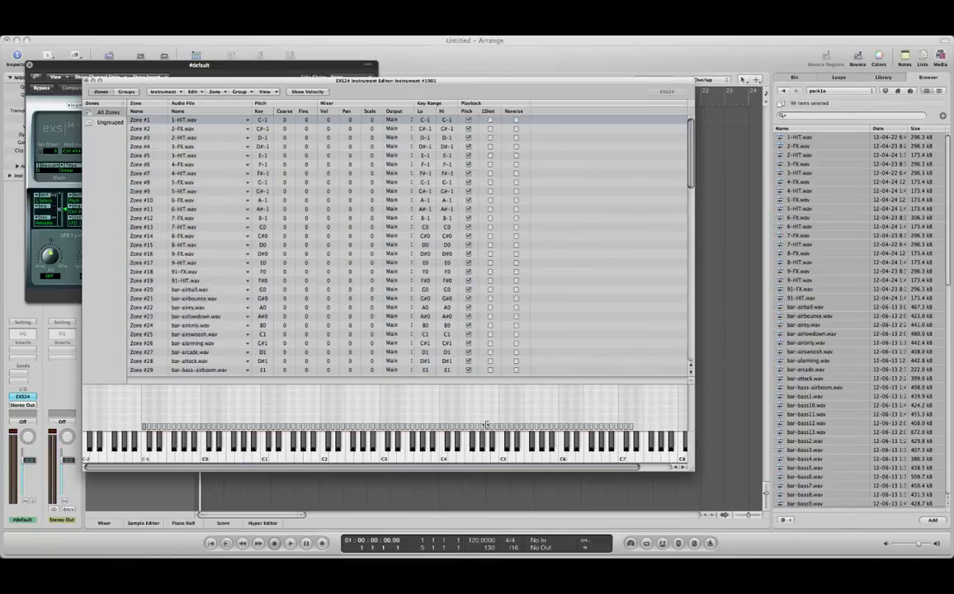
- Try saving the instrument as 'wobblebass1a', cancel replacing the existing file, then close without saving
click(85, 82)
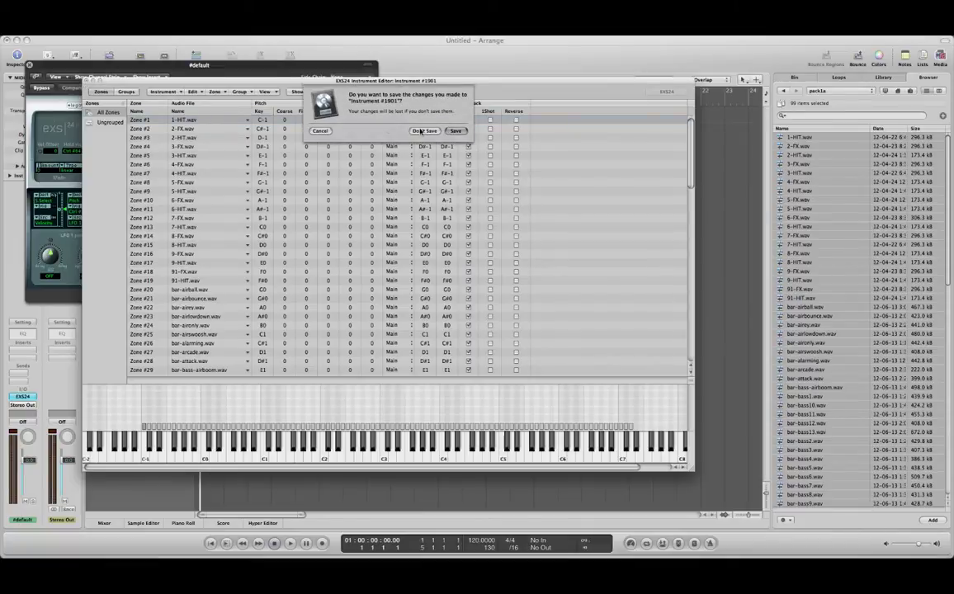
click(458, 130)
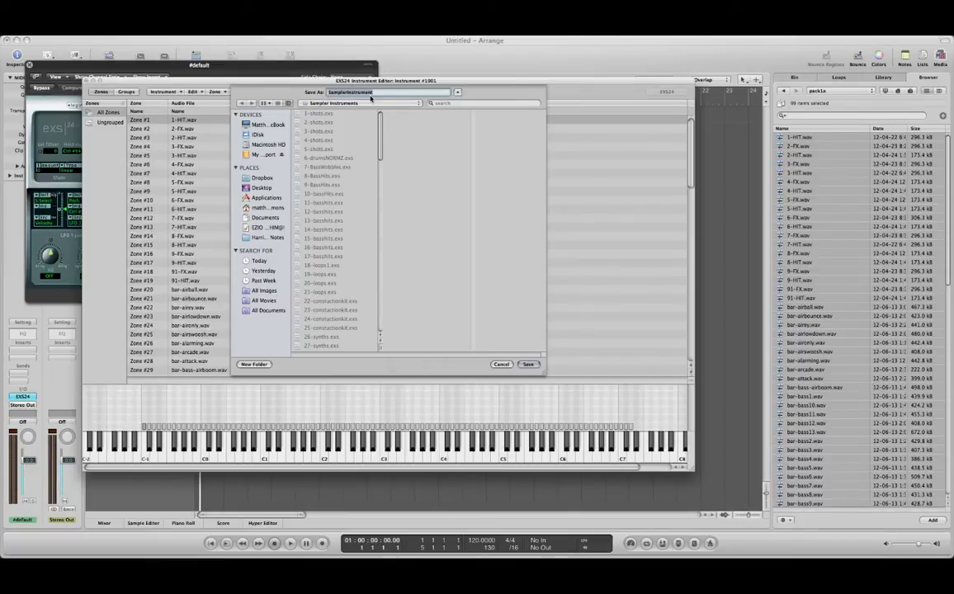
text(wobblebass1a)
key(Return)
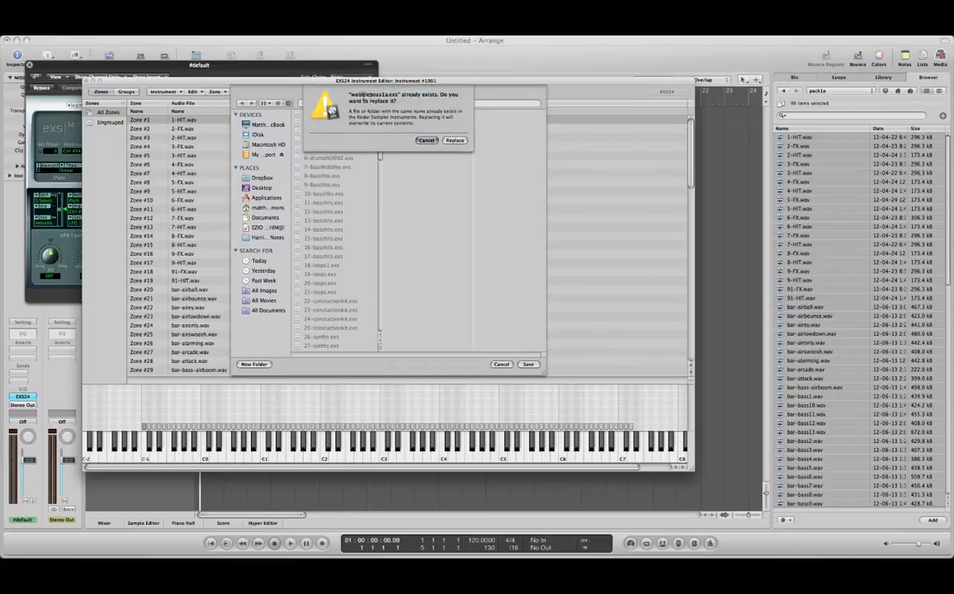
click(427, 141)
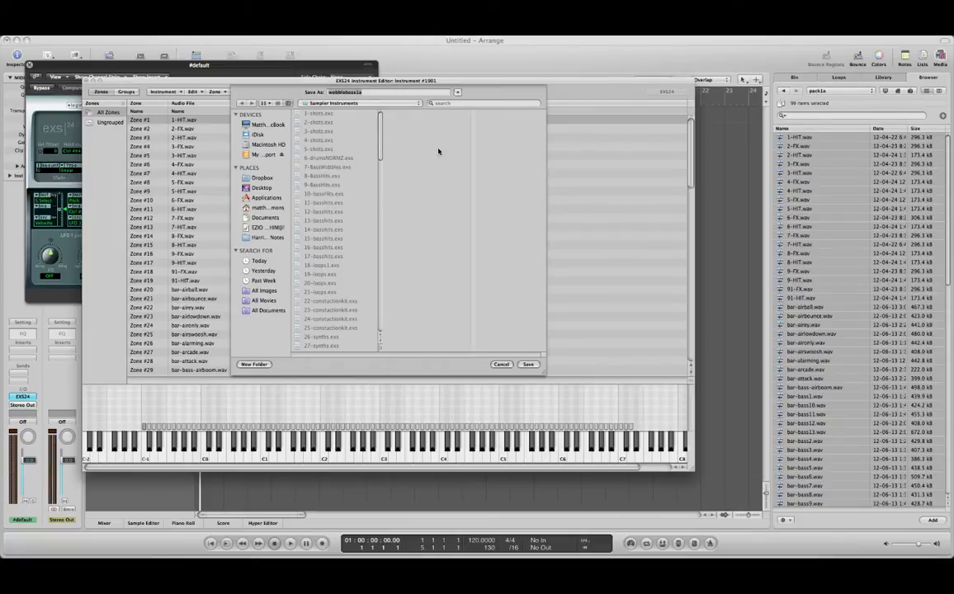
click(501, 365)
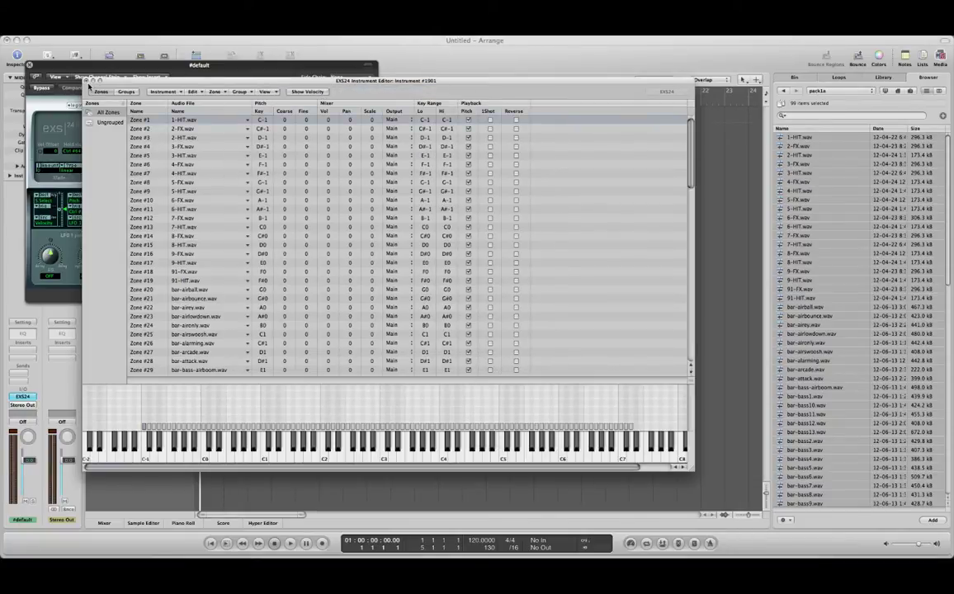
click(86, 81)
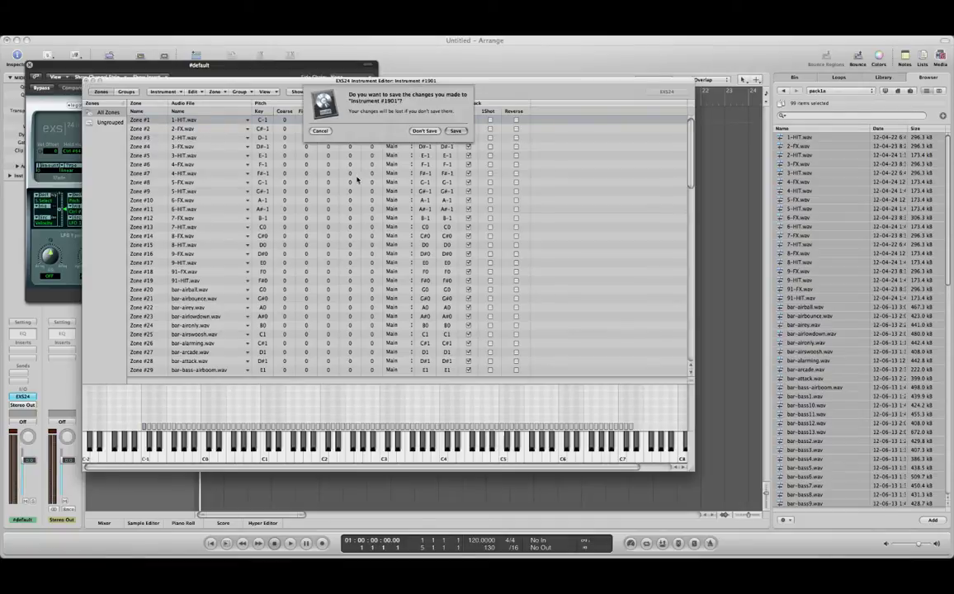
click(425, 130)
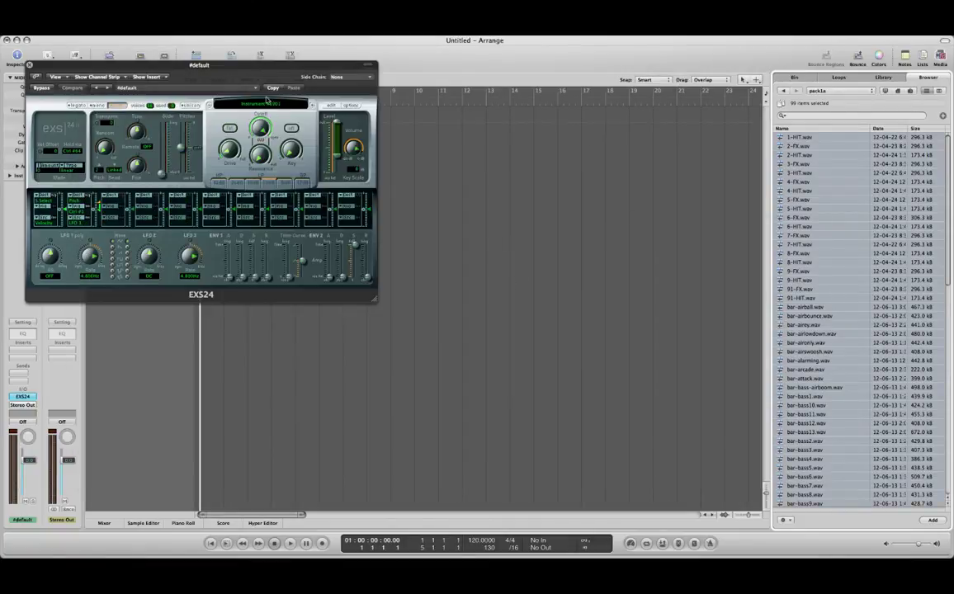
- Load the wobbleboss1a instrument, then switch the EXS24 sampler to wobbleboss5a
click(261, 105)
scroll(261, 105, up, 5)
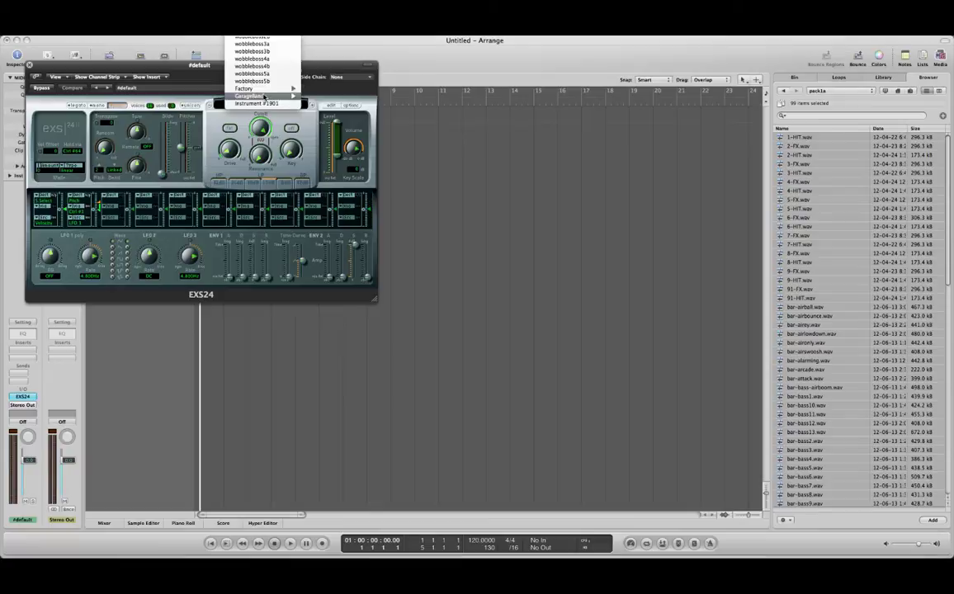
scroll(256, 107, up, 3)
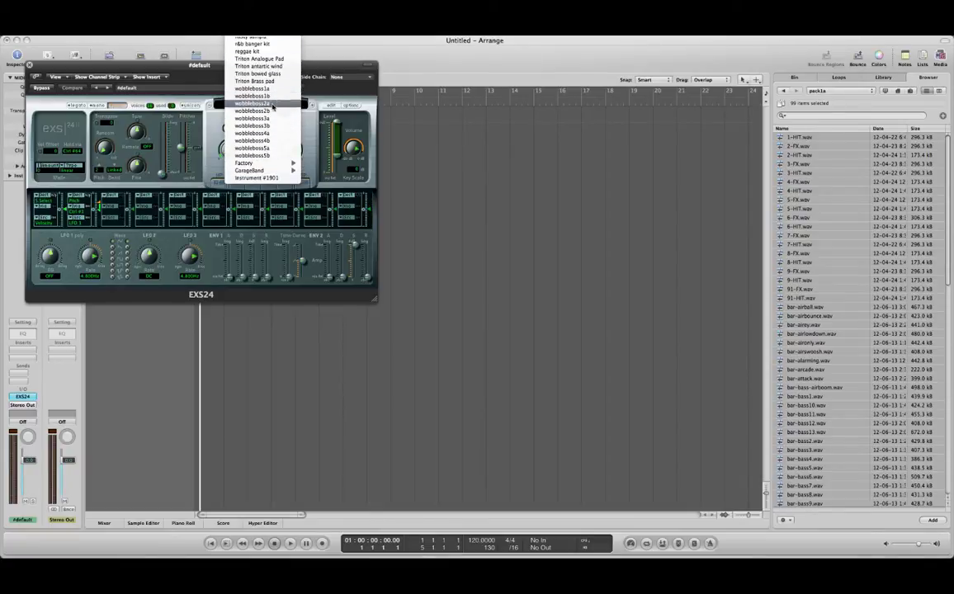
click(270, 95)
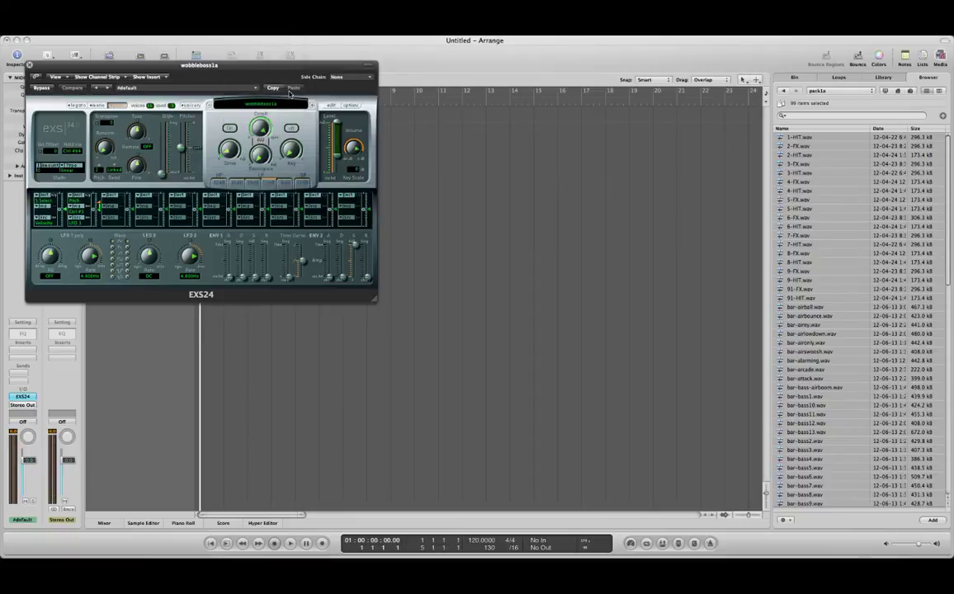
click(268, 105)
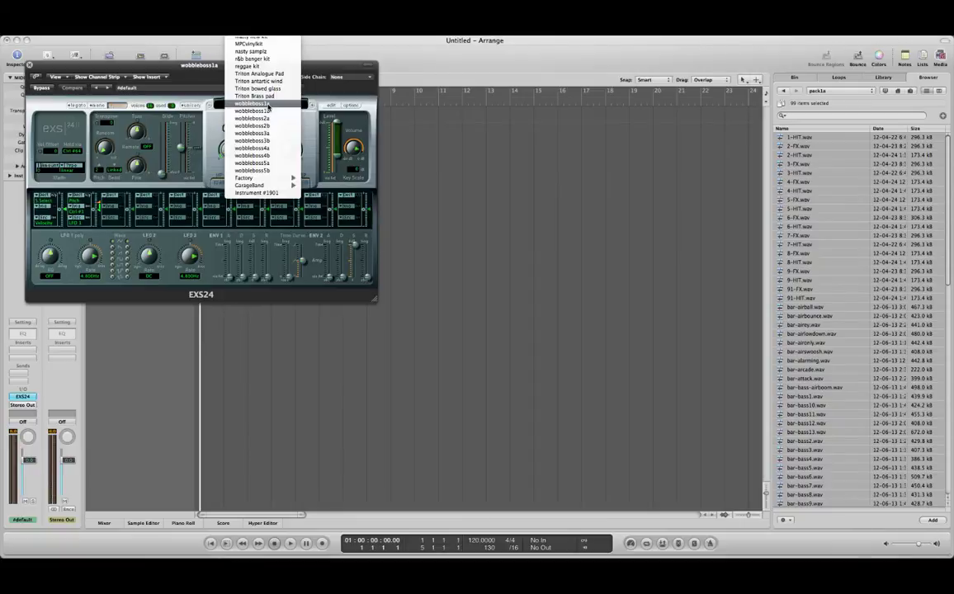
click(270, 165)
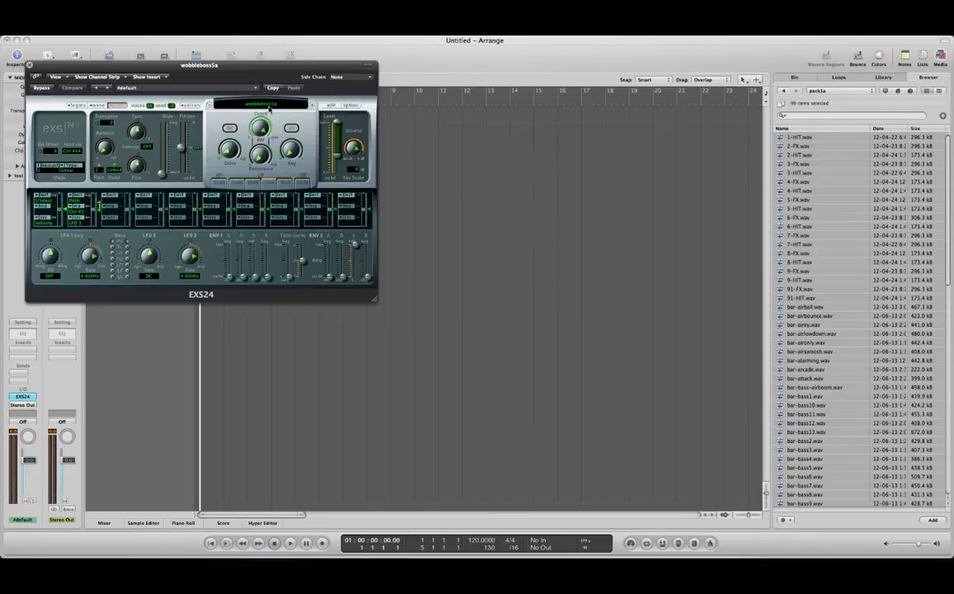
click(264, 107)
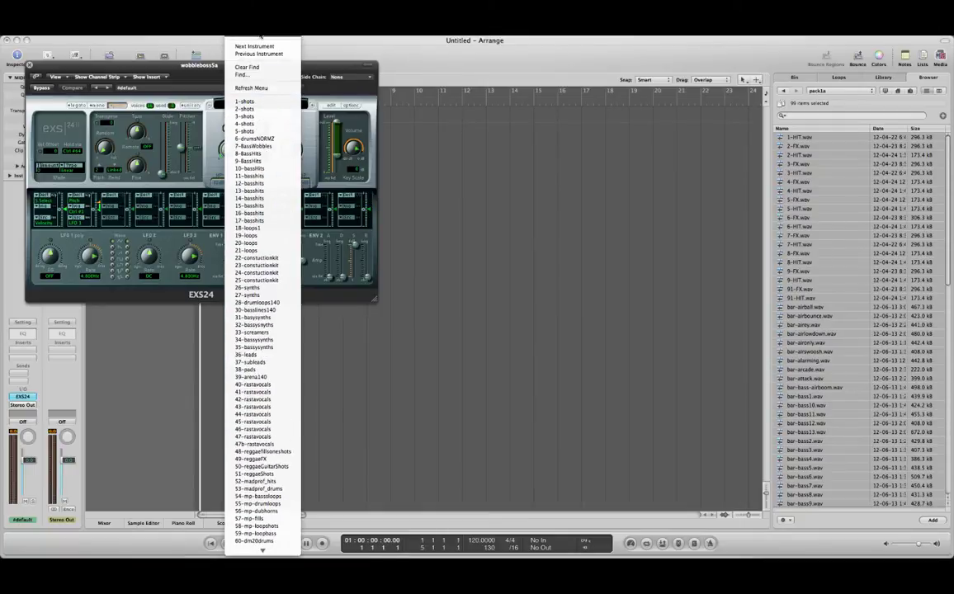
- Open a new empty EXS24 Instrument #1902 in the editor and move the editor aside
click(260, 36)
click(330, 105)
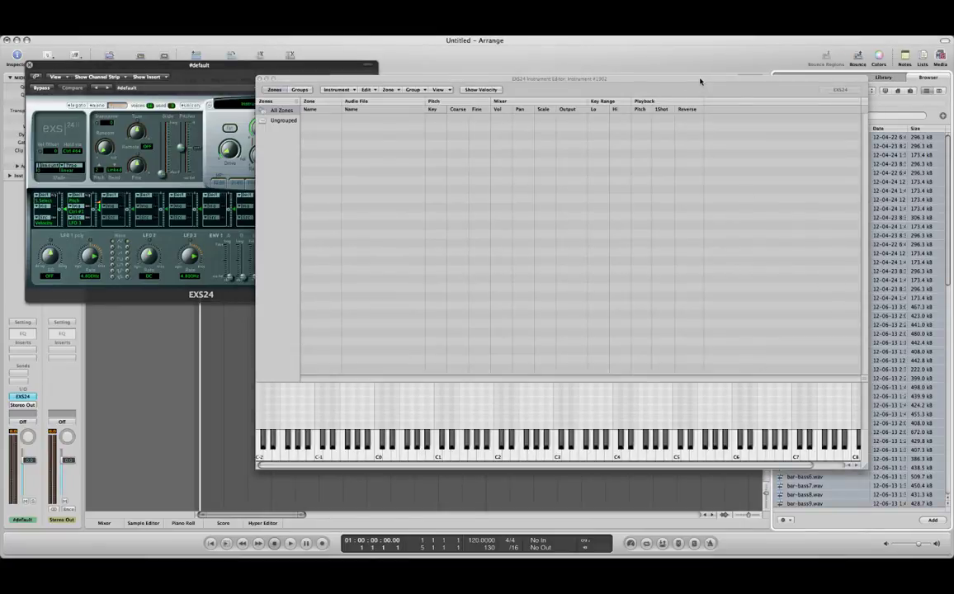
drag(700, 81, 565, 88)
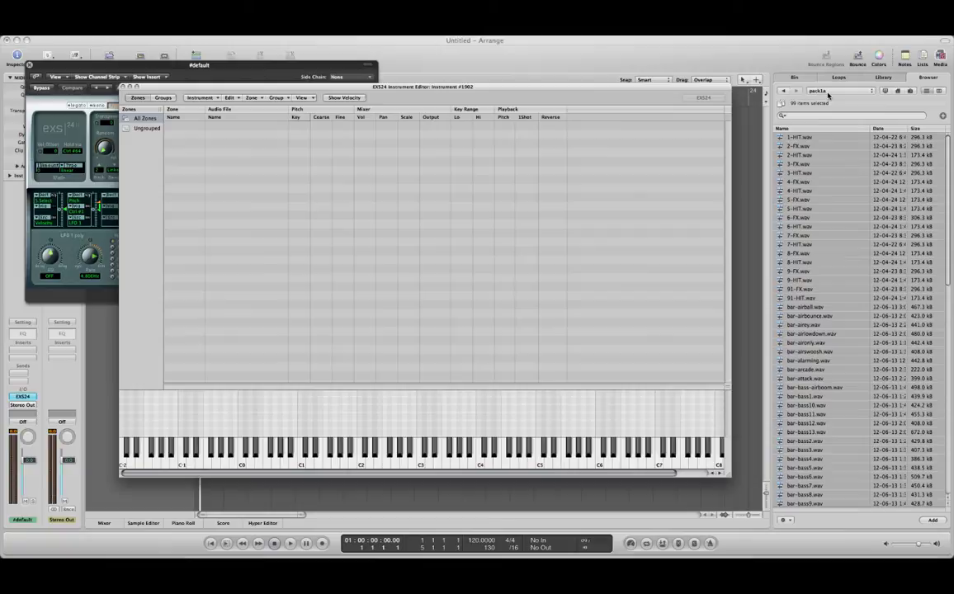
- Navigate the file Browser through FinalSounds to SoundPack4 > pack4b
click(824, 90)
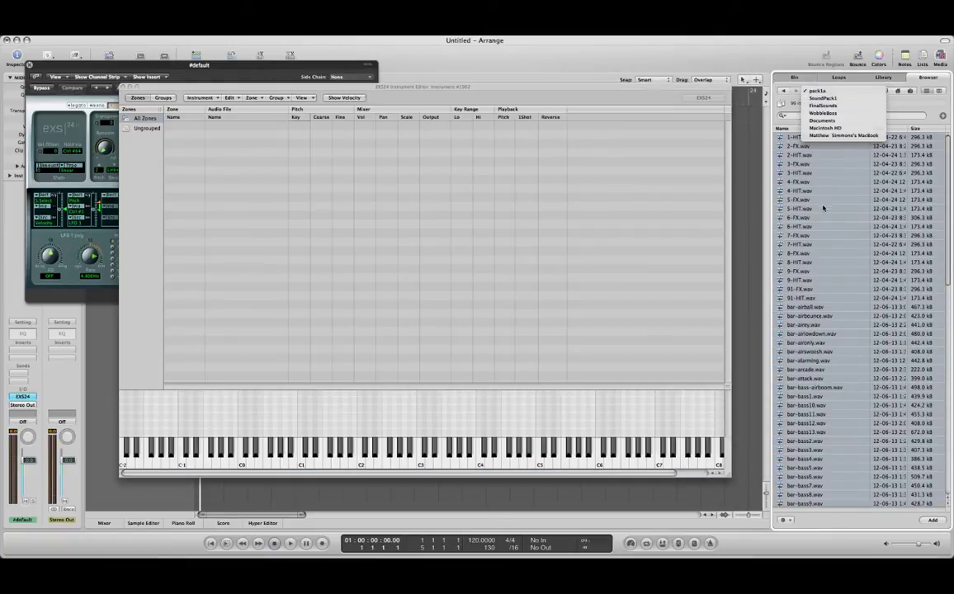
click(747, 196)
drag(950, 229, 946, 264)
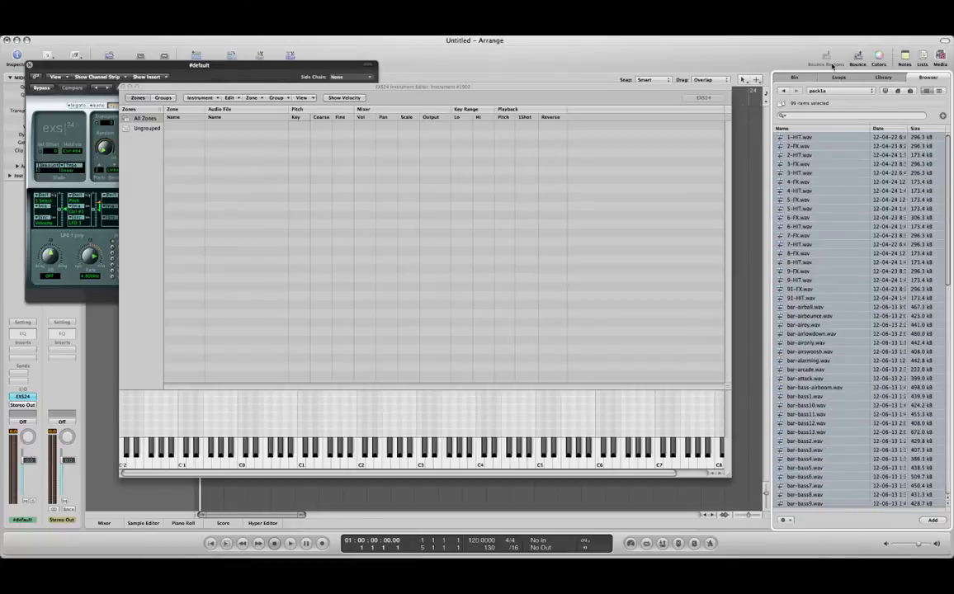
click(824, 90)
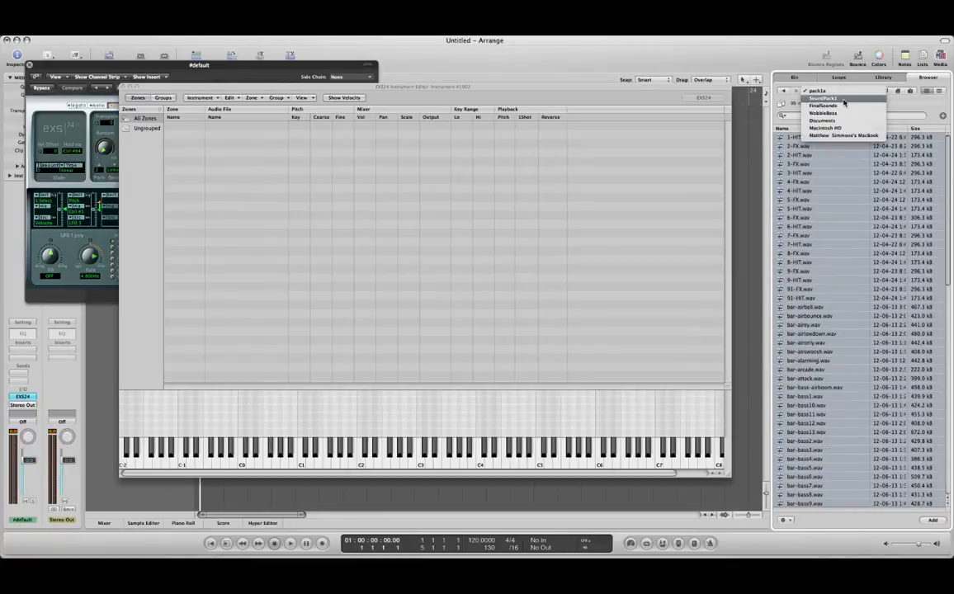
click(840, 99)
click(842, 93)
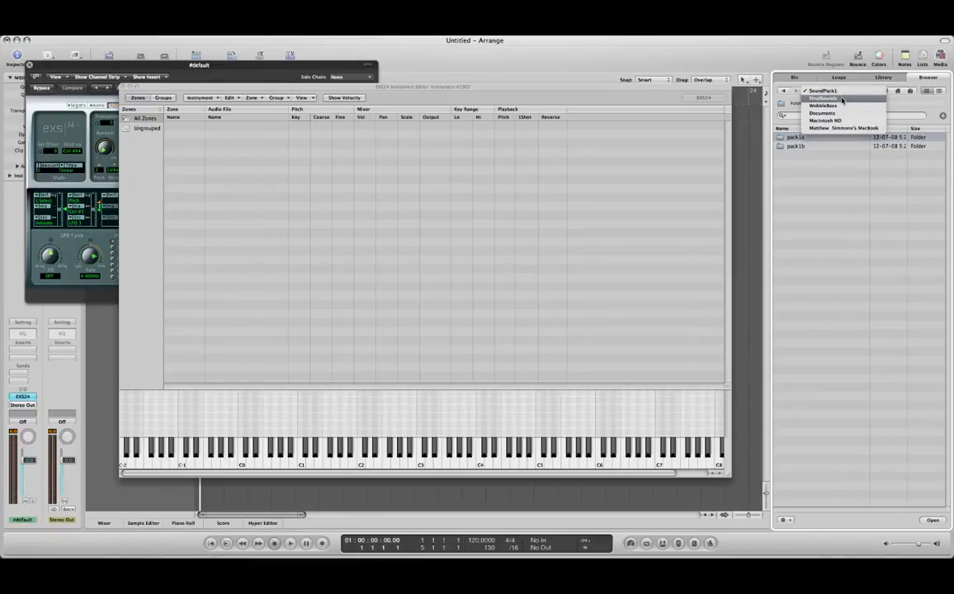
click(840, 98)
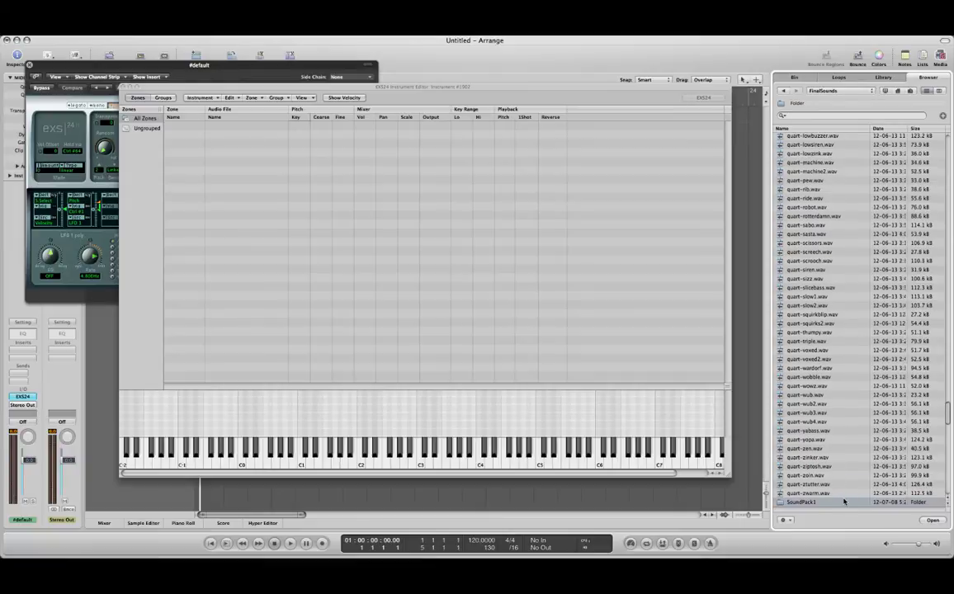
scroll(838, 495, down, 3)
double_click(816, 482)
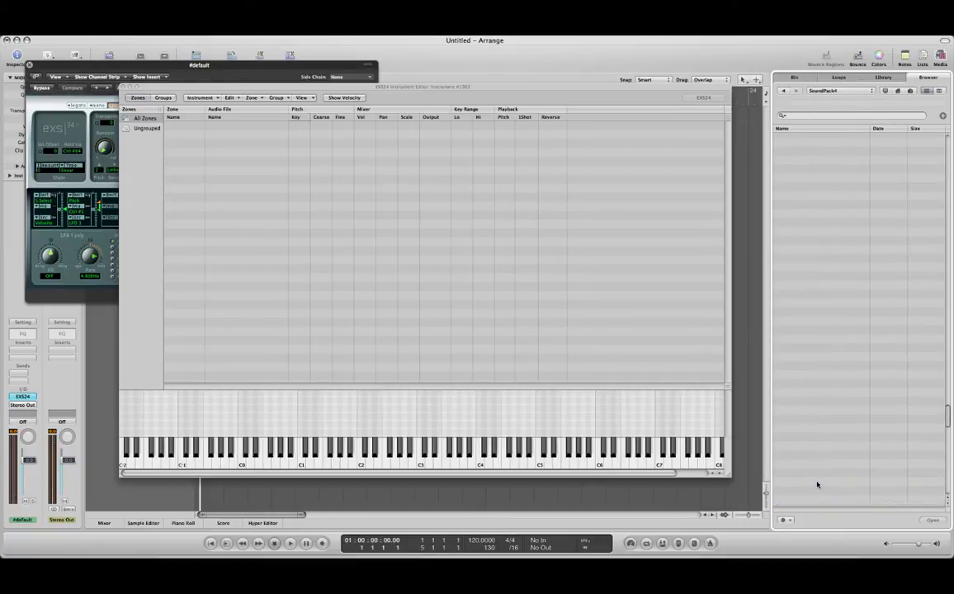
click(794, 138)
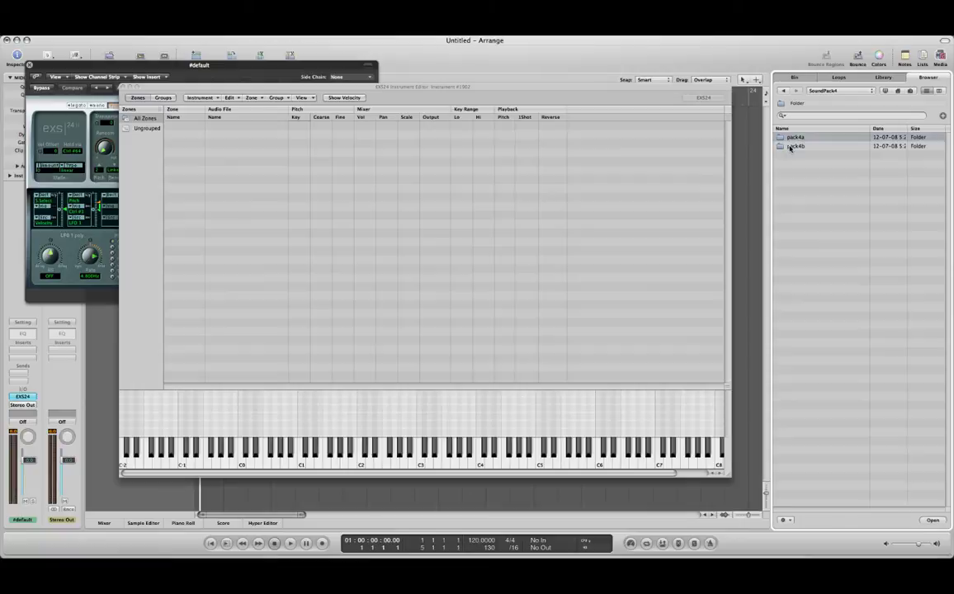
double_click(794, 146)
- Add span11.wav as a zone and play a few keys to audition it
scroll(813, 227, down, 10)
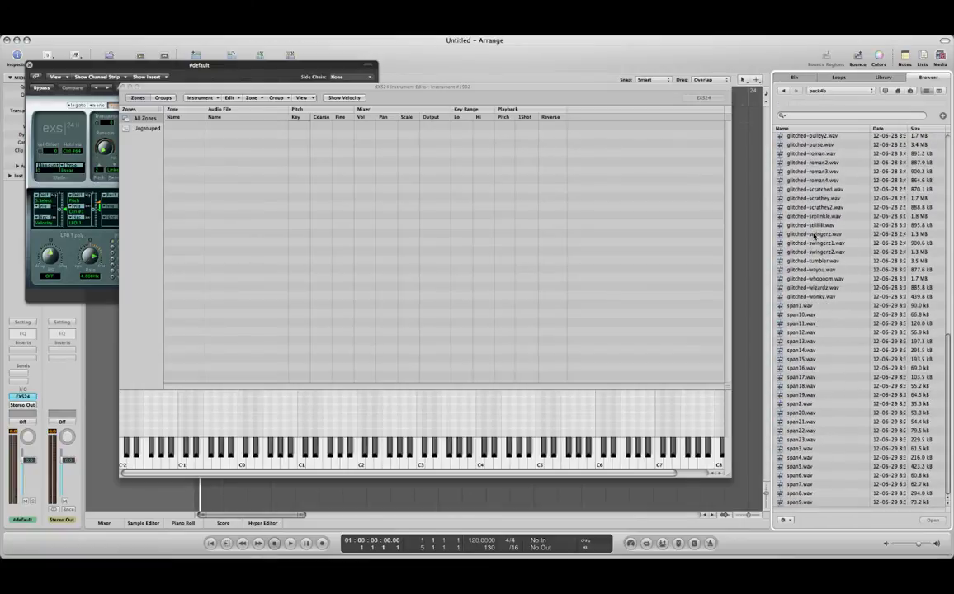
click(801, 324)
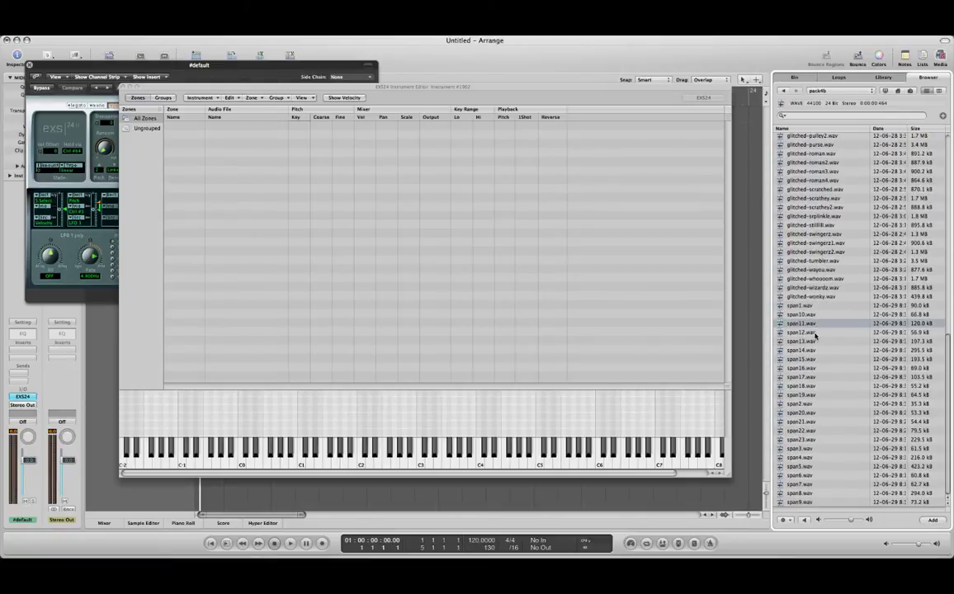
drag(800, 324, 389, 279)
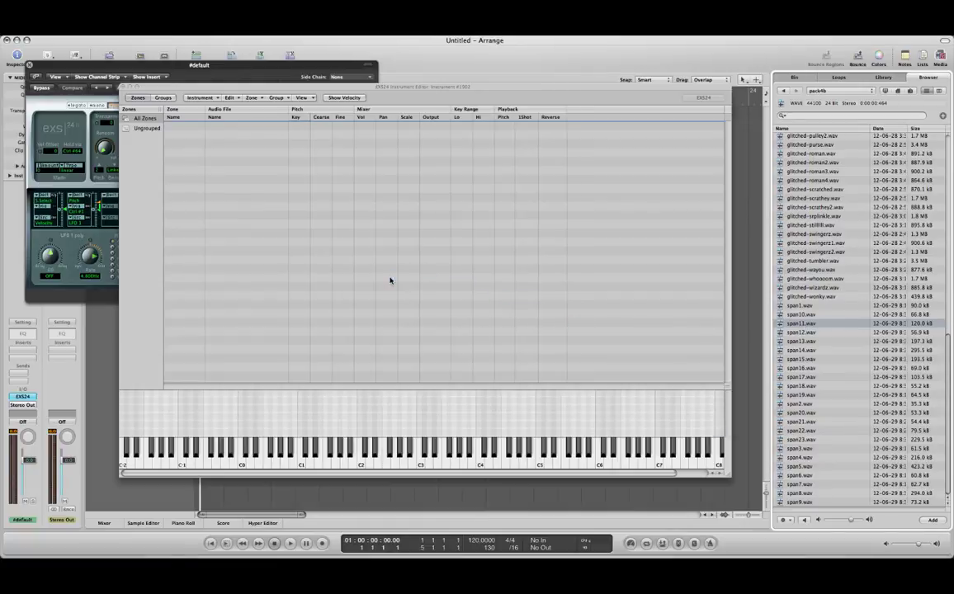
click(396, 457)
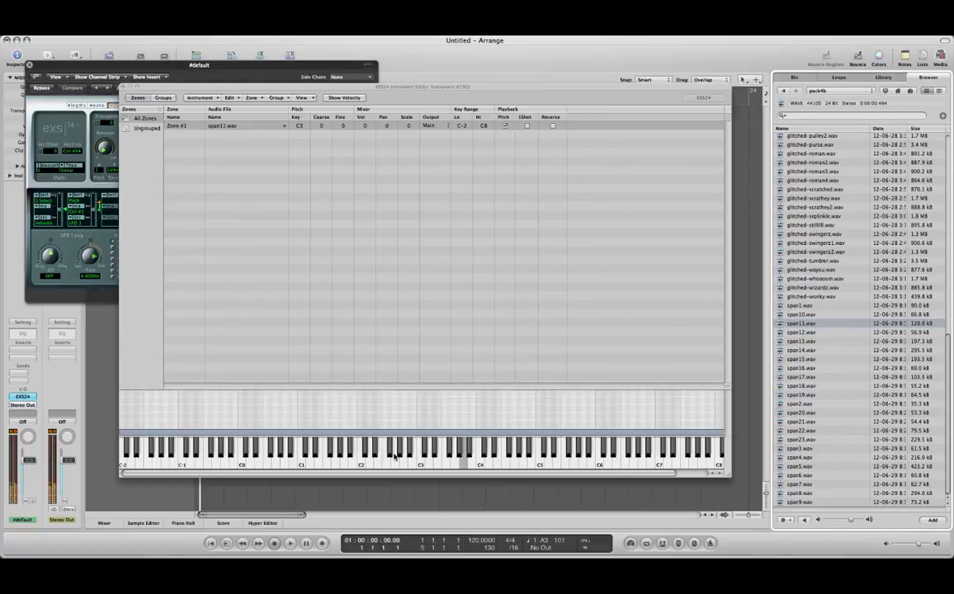
click(395, 456)
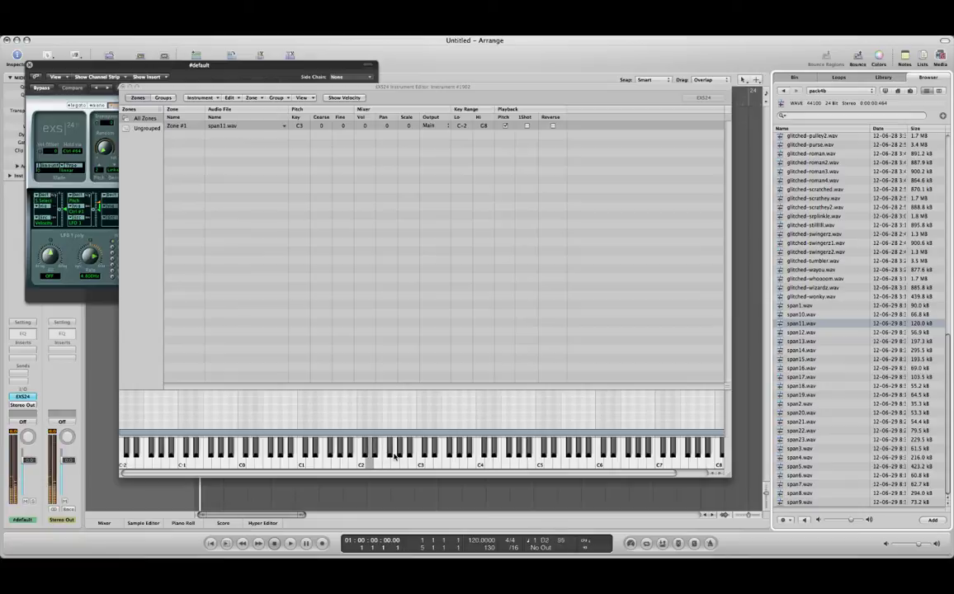
click(412, 454)
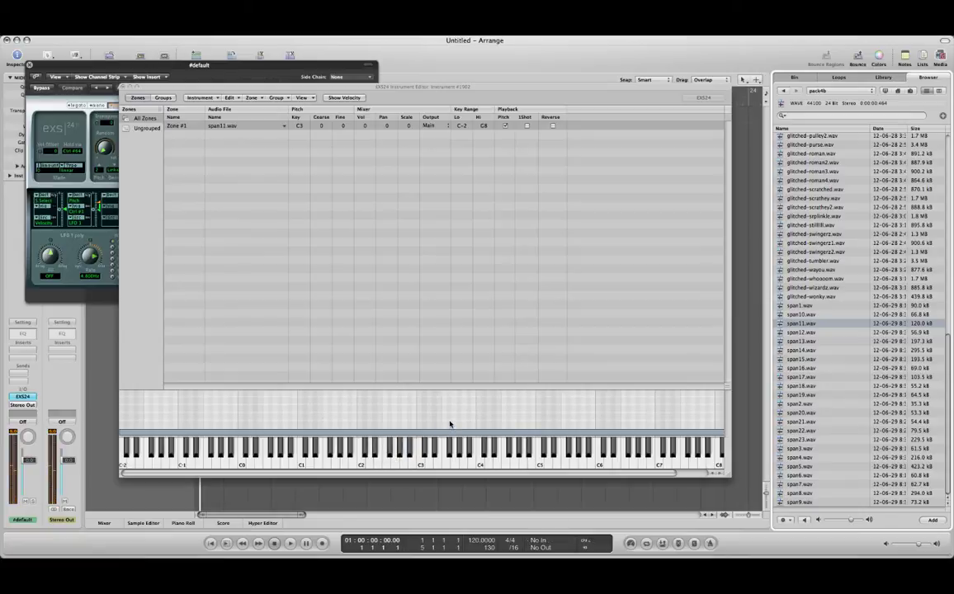
- Cancel the close prompt and delete the span11.wav zone
key(super+w)
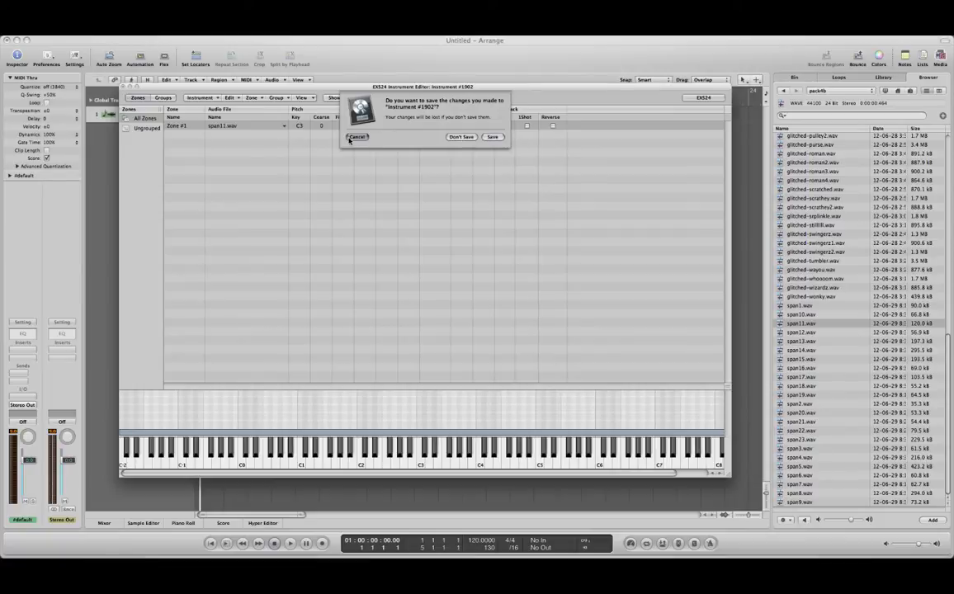
click(461, 138)
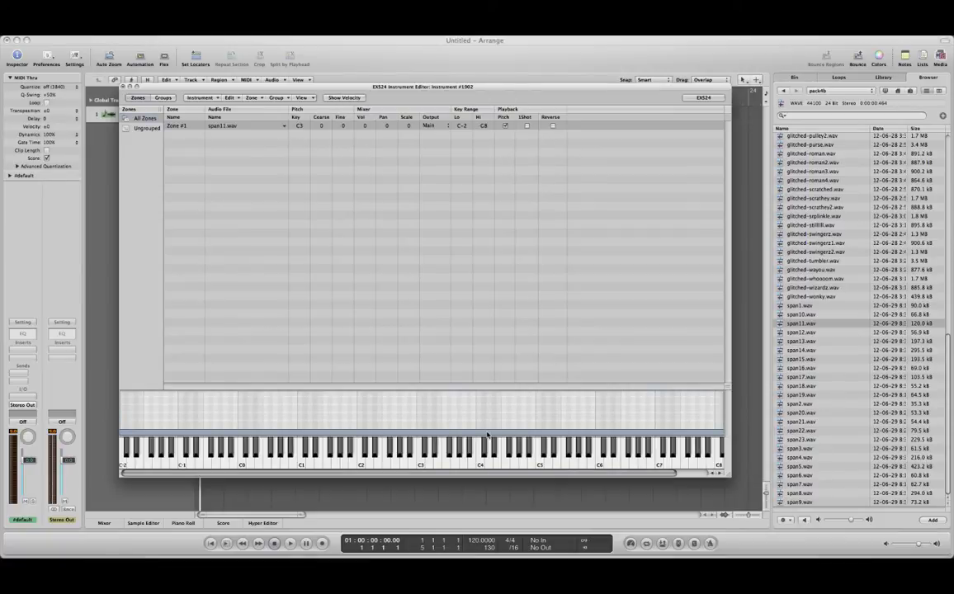
key(Delete)
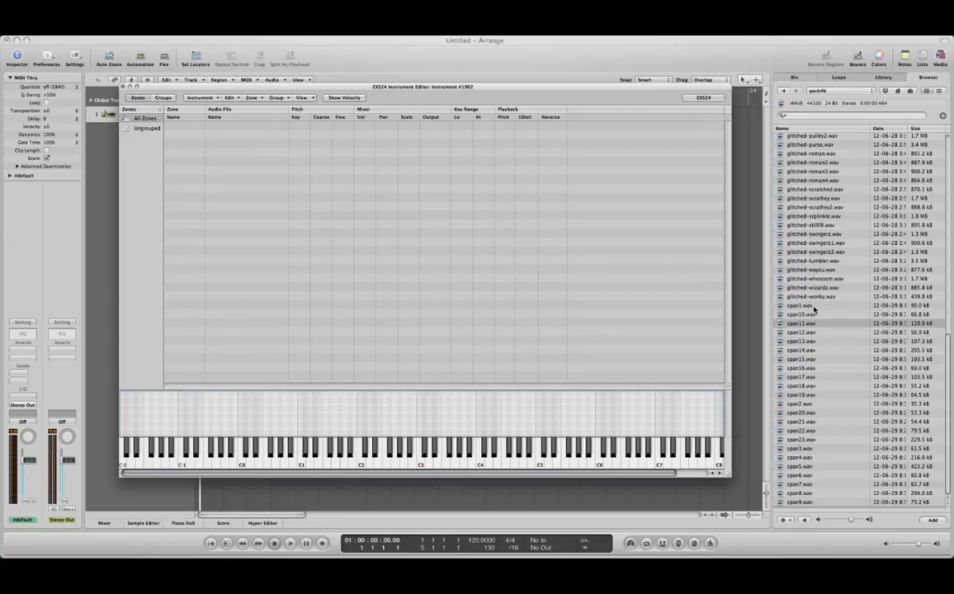
- Add span1, span10, span11 and span12 as contiguous one-note zones starting at C1
click(813, 308)
shift+click(799, 335)
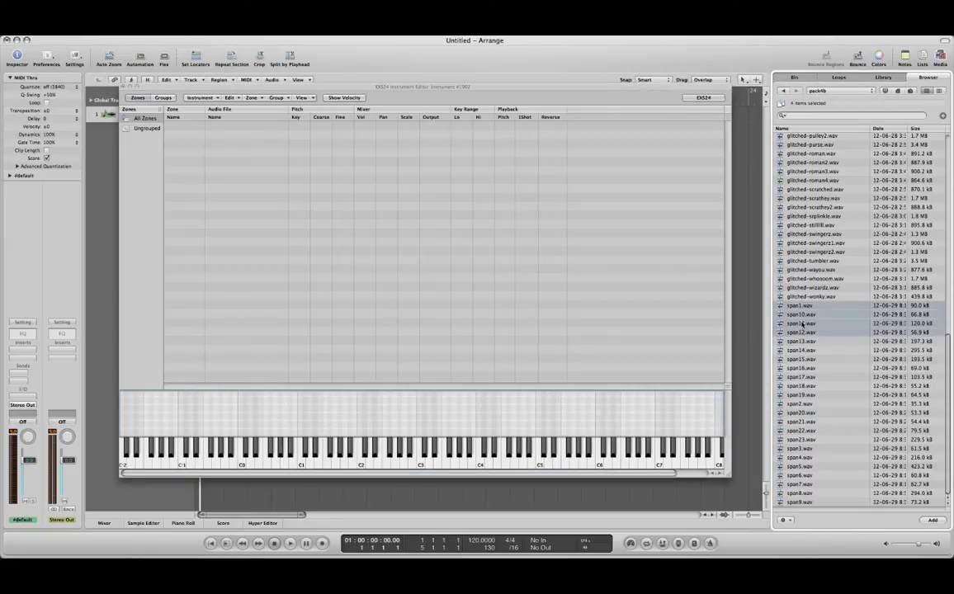
drag(802, 324, 485, 301)
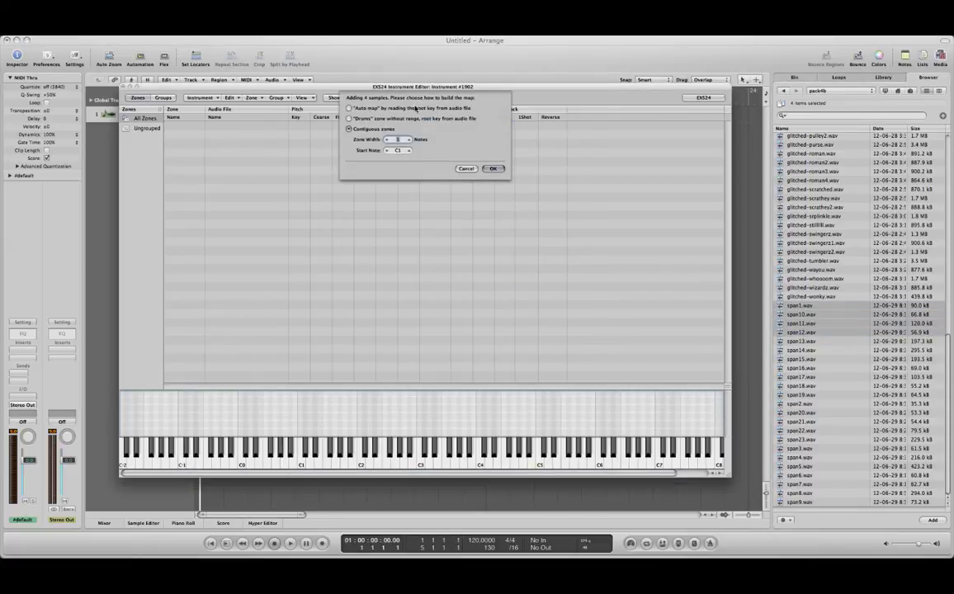
click(493, 169)
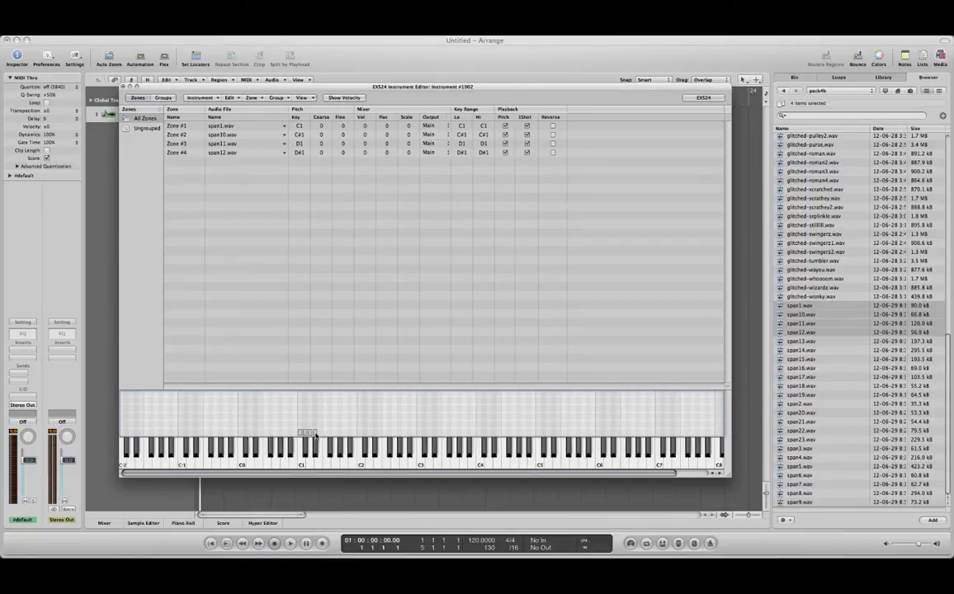
- Widen the zone key ranges: span1 C0–B0, span11 D1–B1, span12 C2–E3, span10 F3–E4
drag(315, 435, 418, 444)
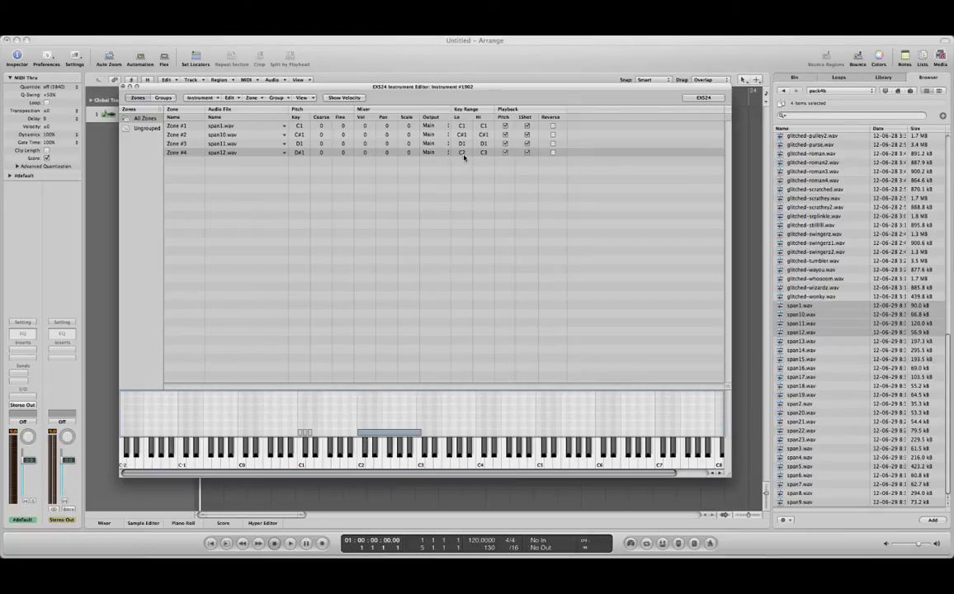
drag(310, 440, 499, 446)
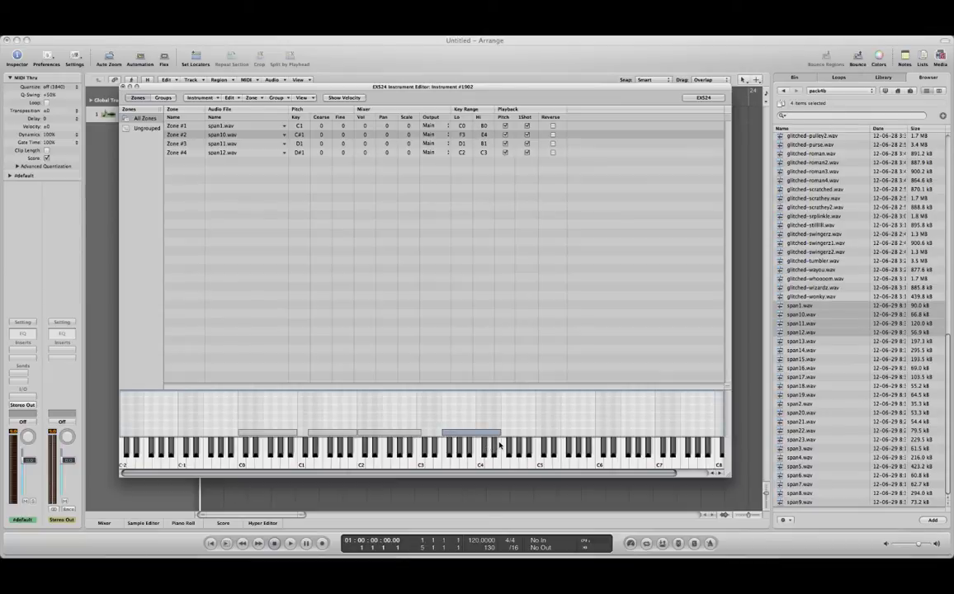
drag(421, 435, 439, 435)
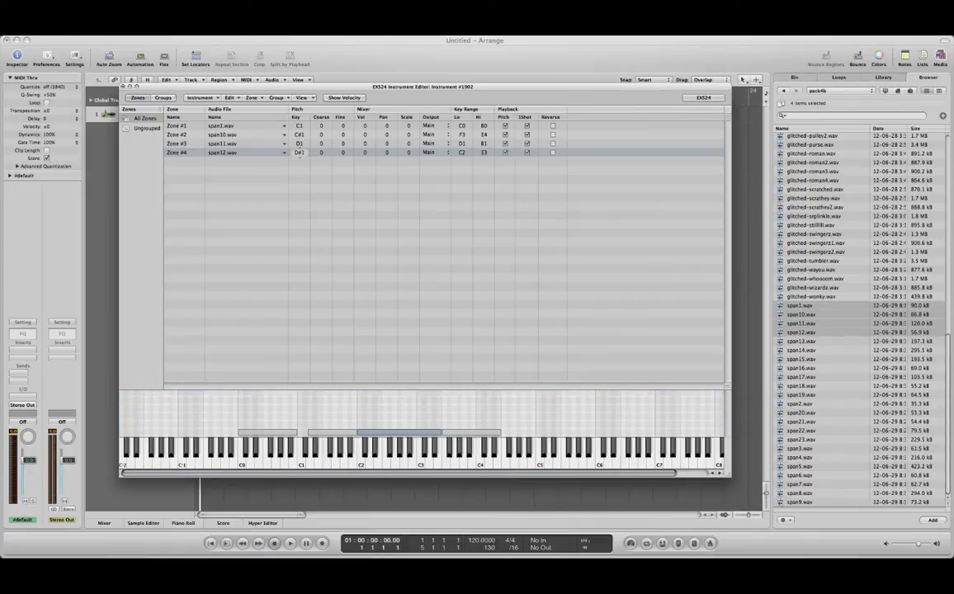
- Change Zone #2 and #4 root keys, move span10 to C4–B4, and close the editor
drag(299, 157, 300, 157)
drag(472, 433, 507, 439)
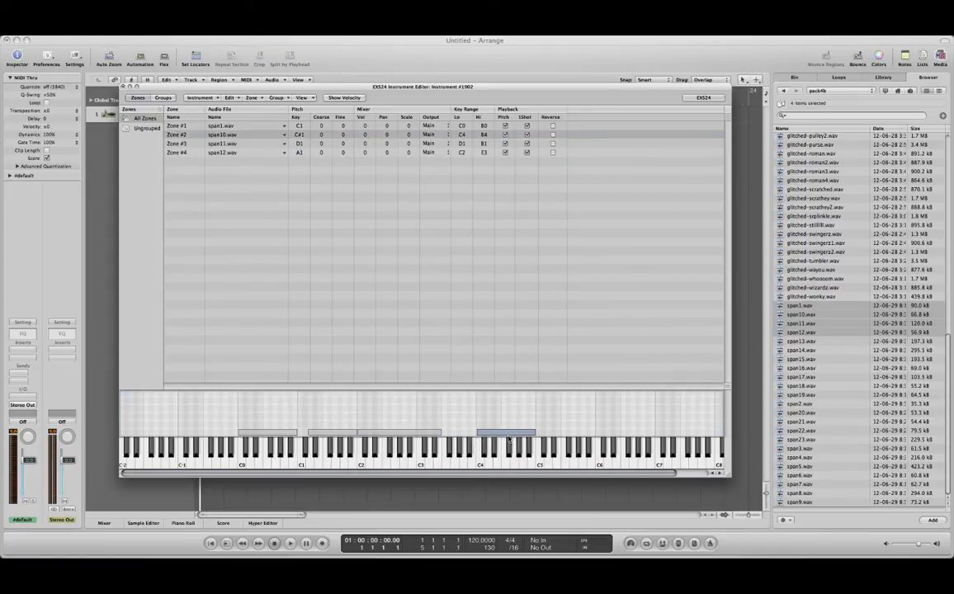
mouse_move(298, 135)
mouse_down()
mouse_move(299, 119)
mouse_move(300, 139)
mouse_up()
click(300, 138)
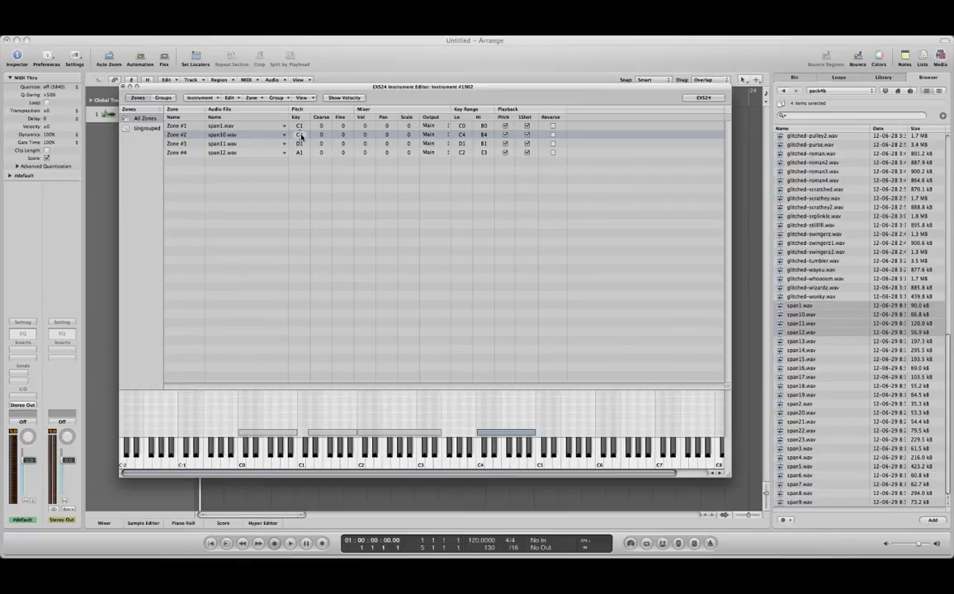
key(super+w)
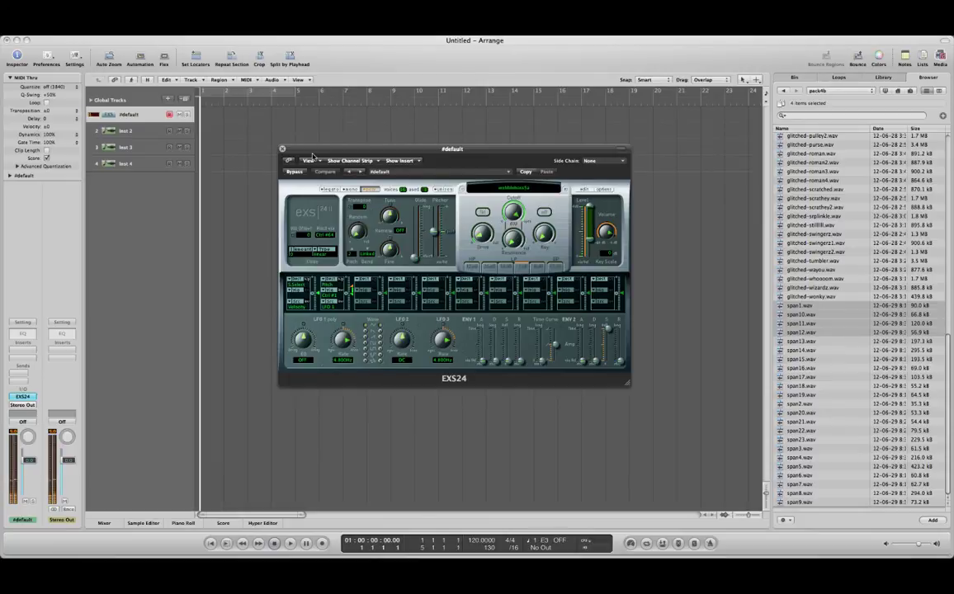
- Load wobbleboss5a into the first EXS24 and add two more sampler tracks
drag(423, 149, 397, 143)
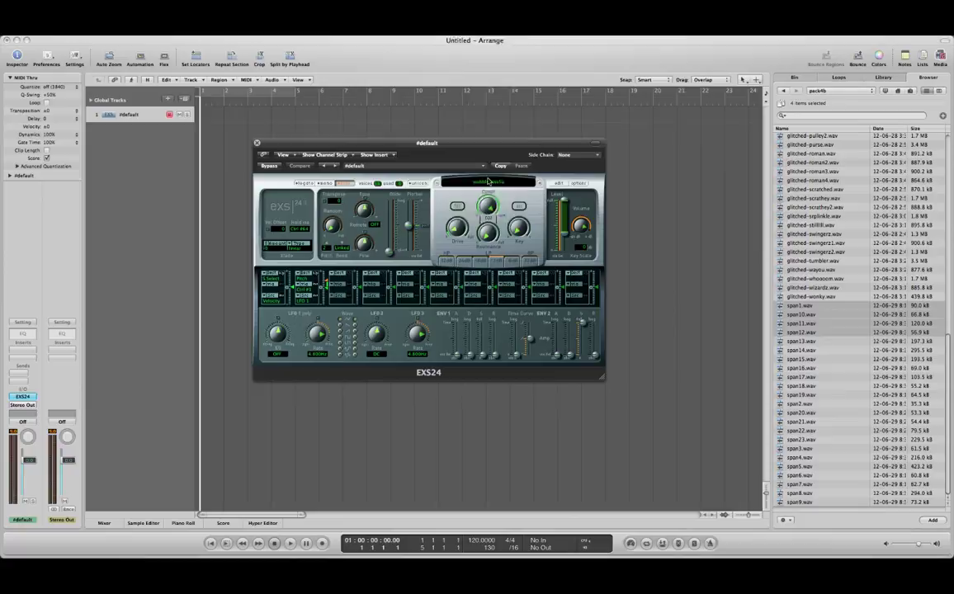
click(487, 181)
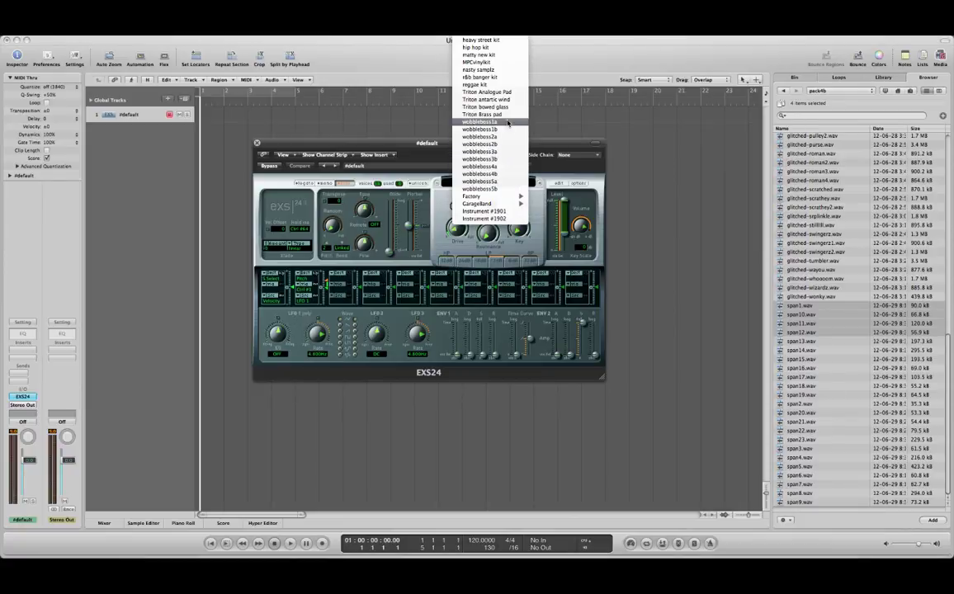
click(510, 189)
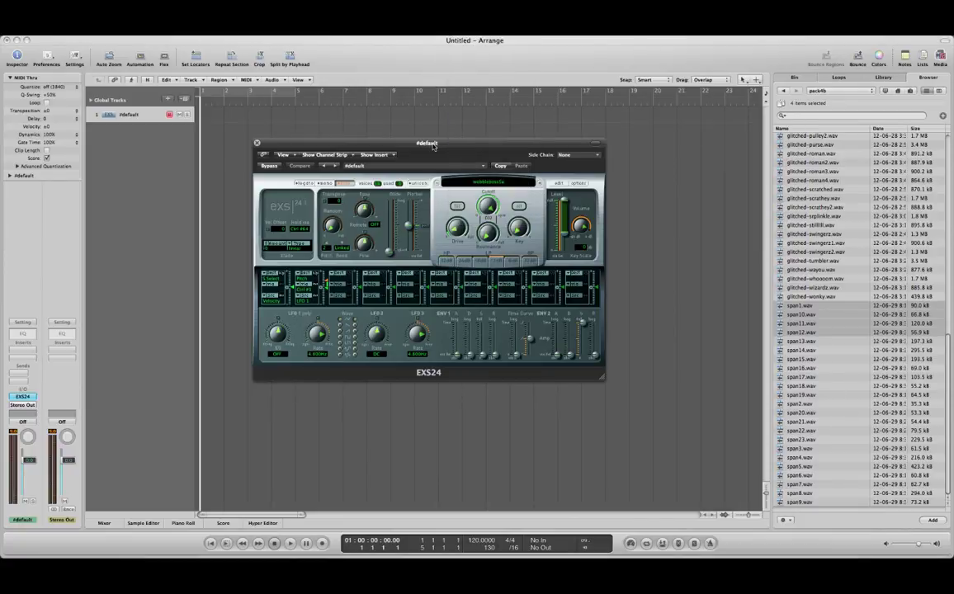
click(185, 100)
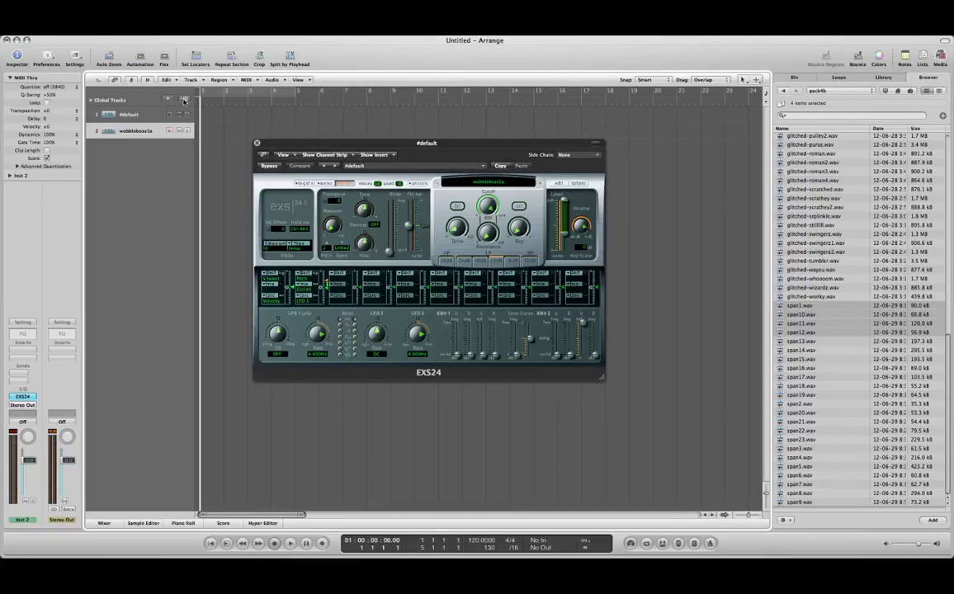
click(185, 100)
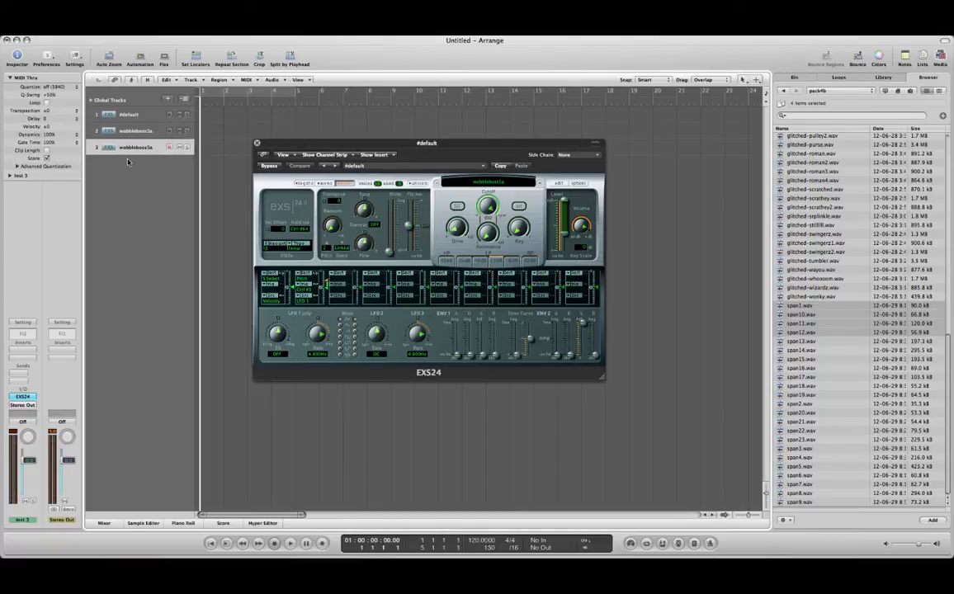
- Load wobbleboss4b into the third track's EXS24
click(22, 396)
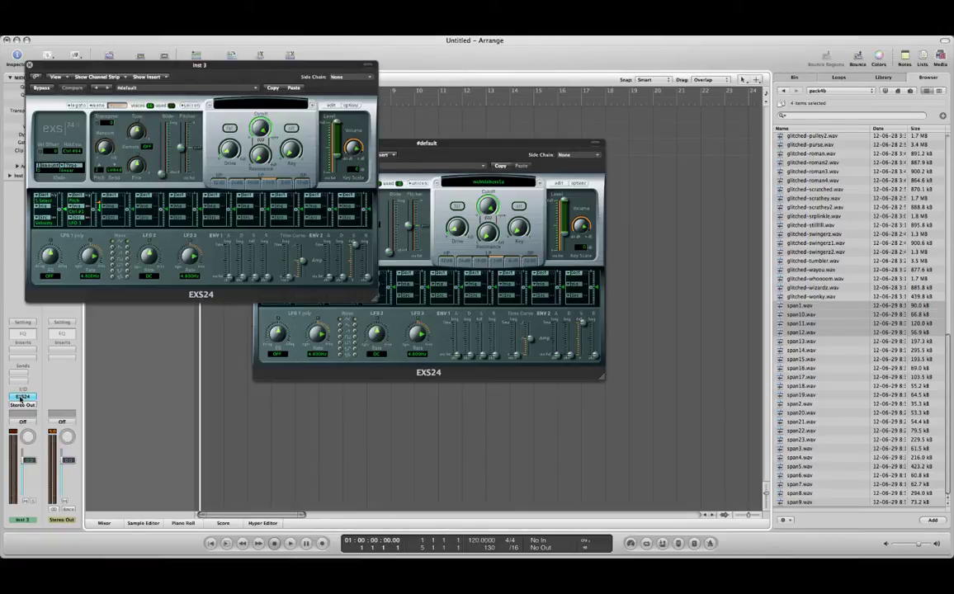
drag(216, 80, 589, 269)
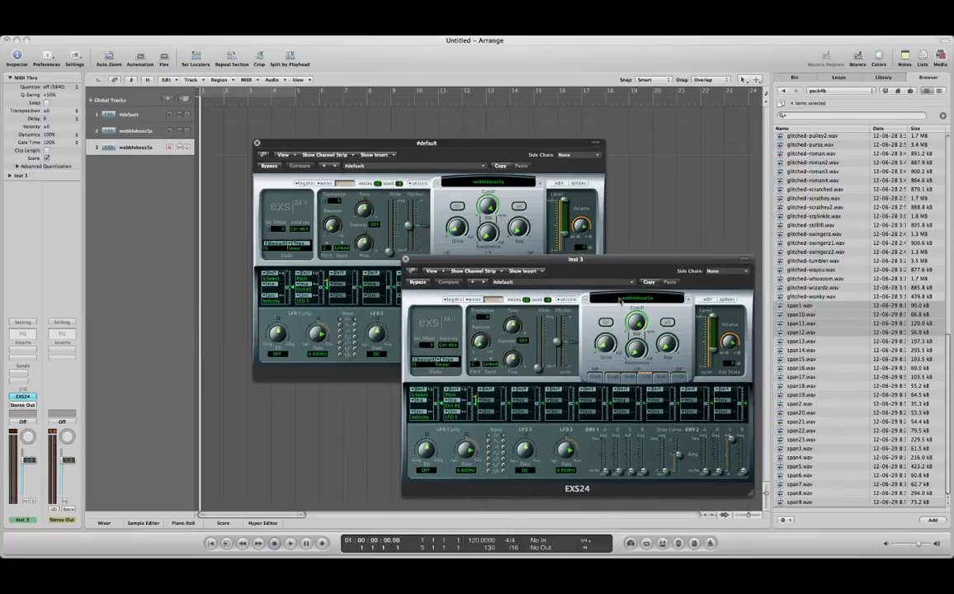
click(642, 299)
click(632, 290)
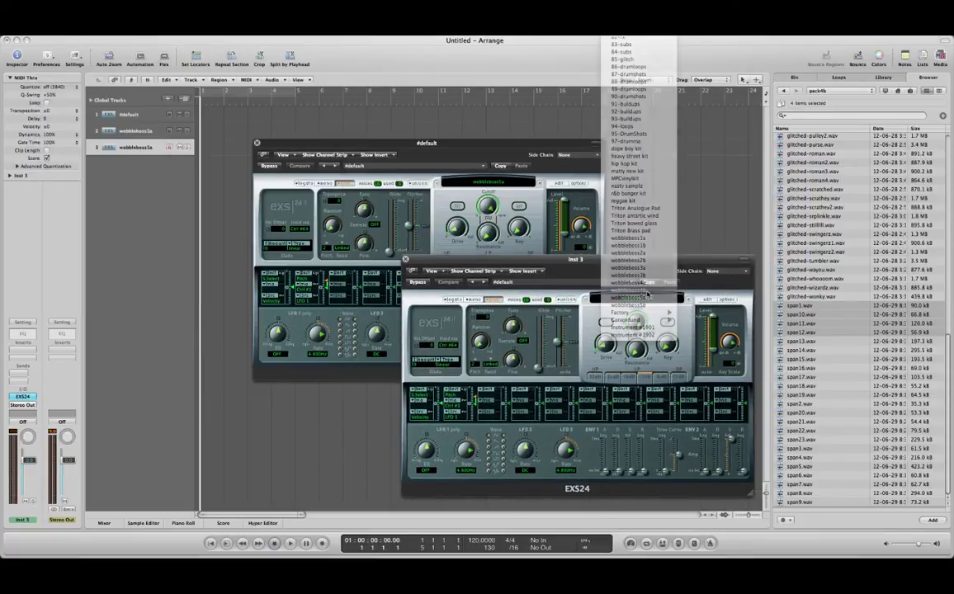
- Load wobbleboss3b into the second track's EXS24 and close its window
click(150, 130)
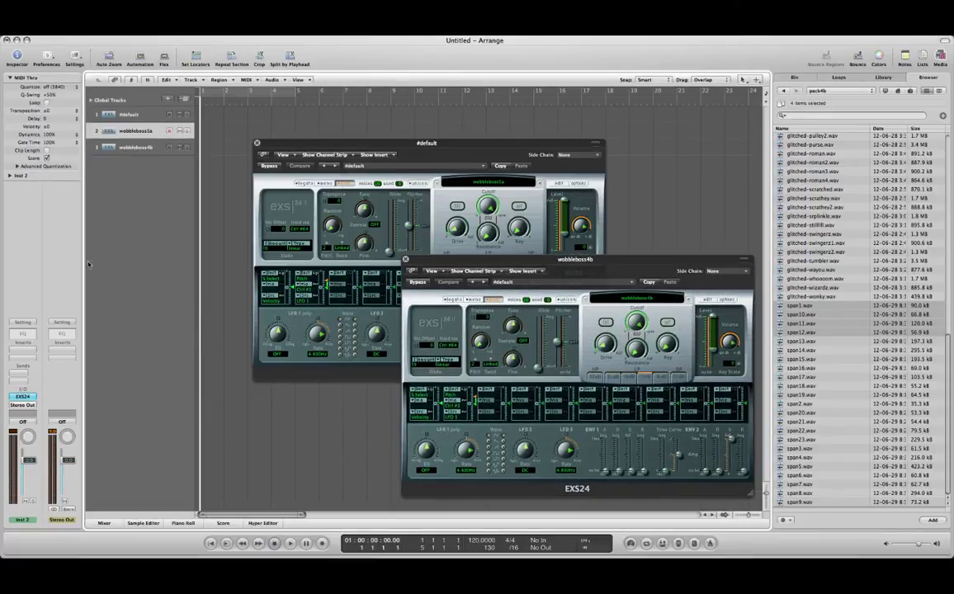
click(23, 396)
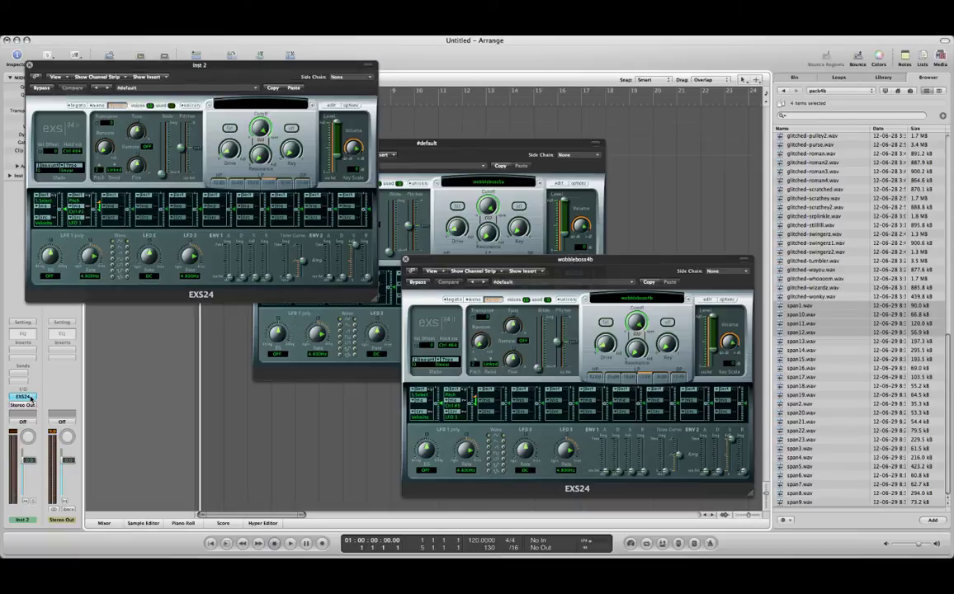
click(254, 102)
click(277, 83)
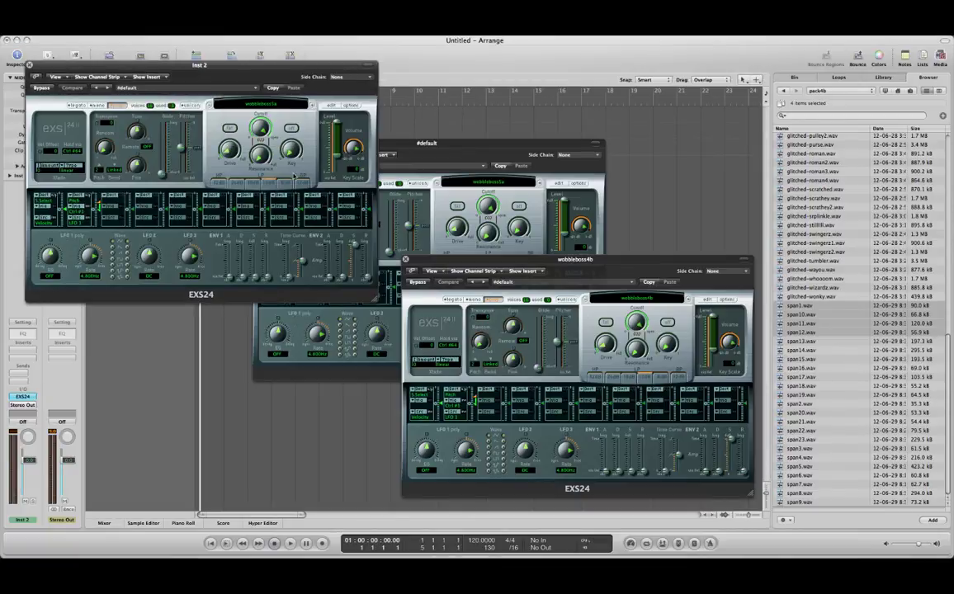
key(super+w)
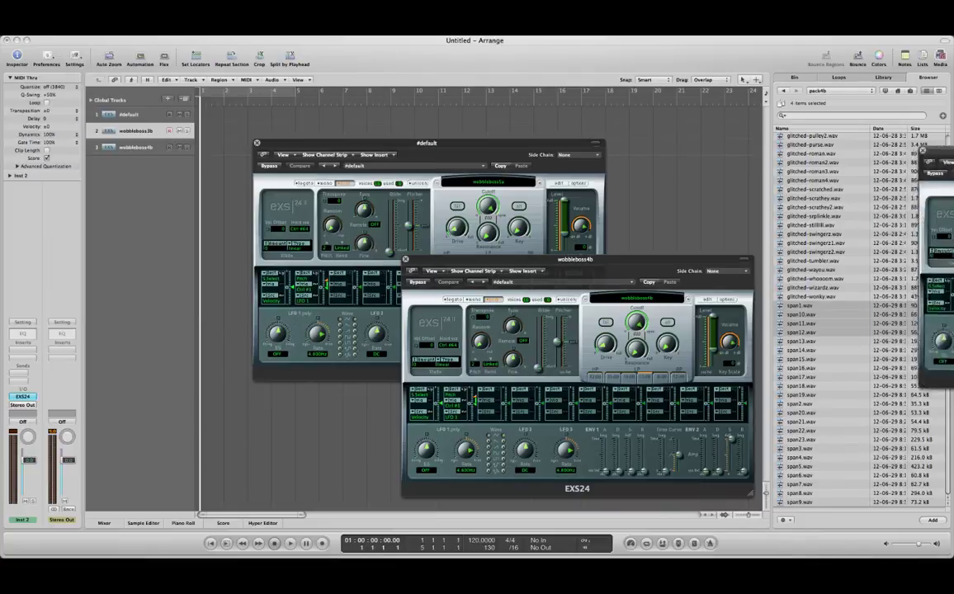
- Close the remaining sampler window, then reopen it and play a note to audition
click(648, 268)
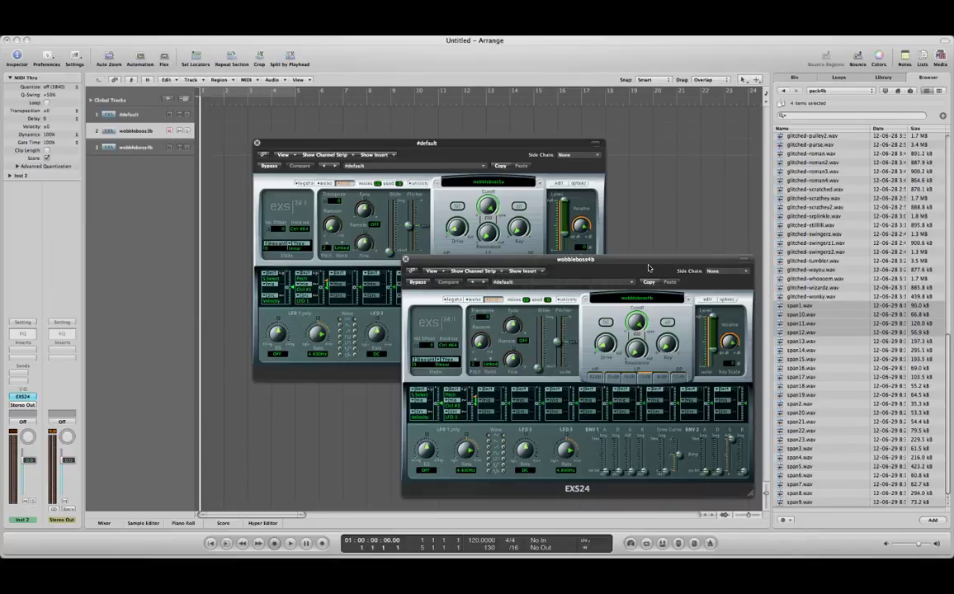
drag(694, 273, 953, 285)
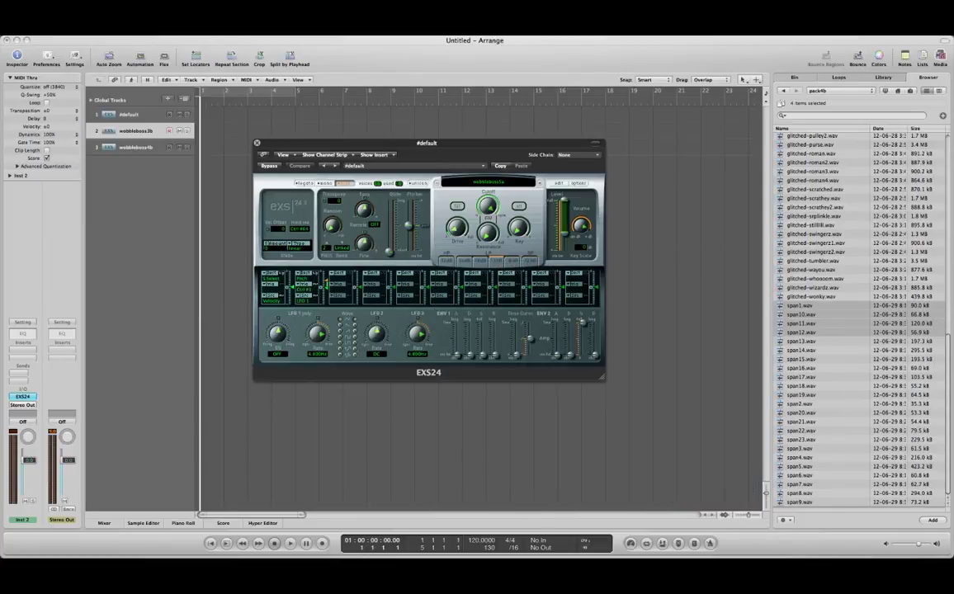
key(super+w)
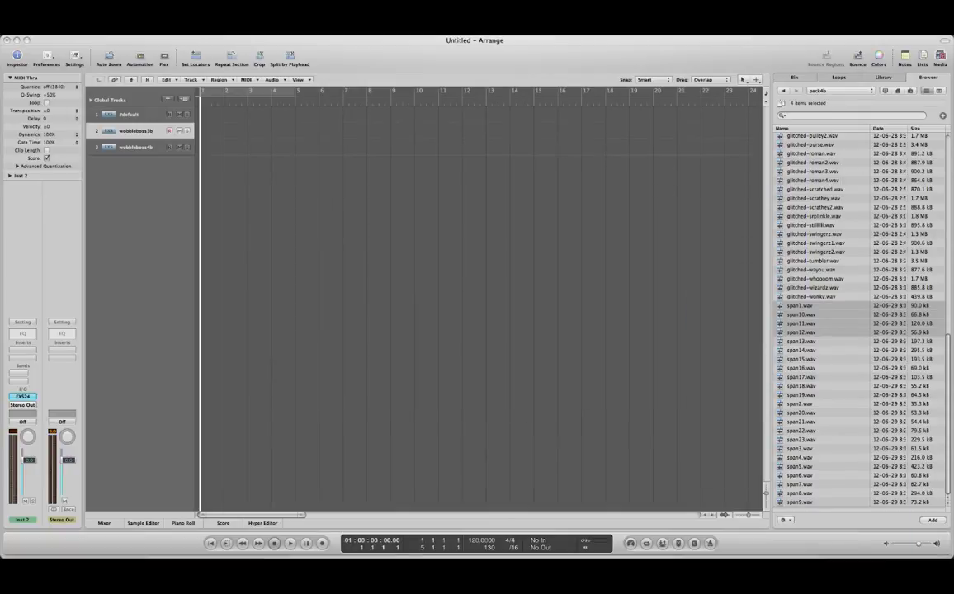
key(v)
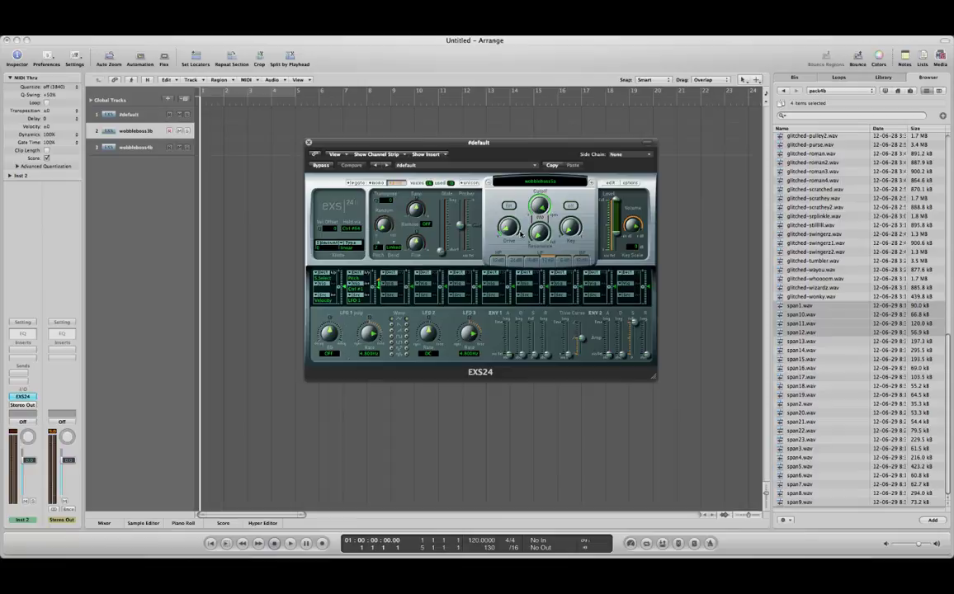
key(h)
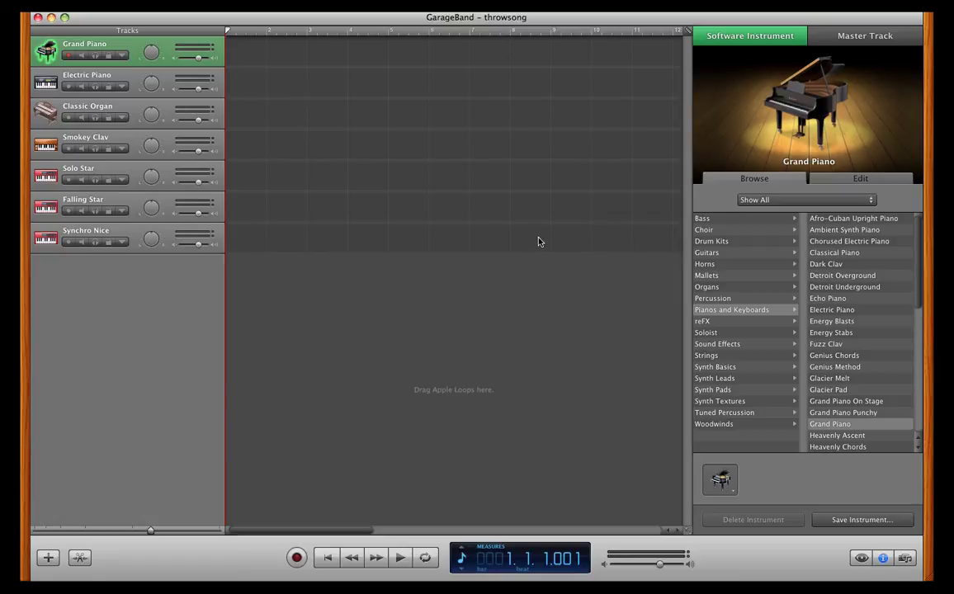
- Replace the Grand Piano track's Piano sound generator with the wobbleBOSS Audio Unit
click(843, 180)
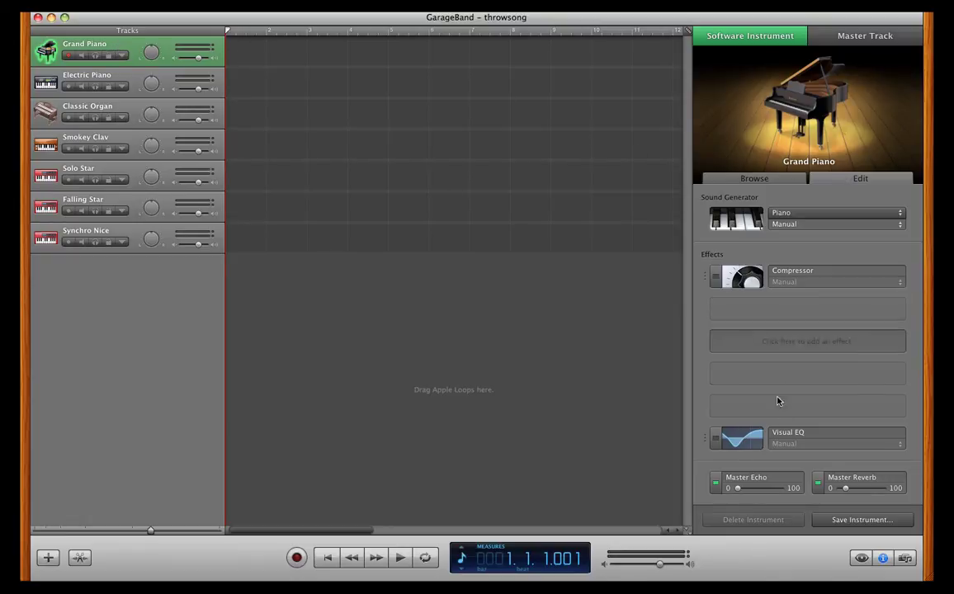
click(739, 220)
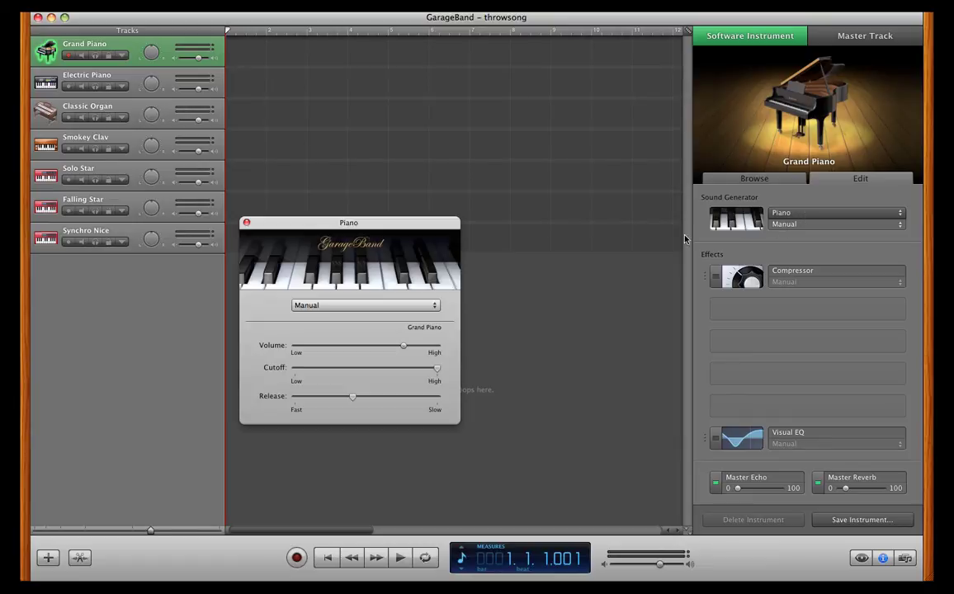
click(246, 223)
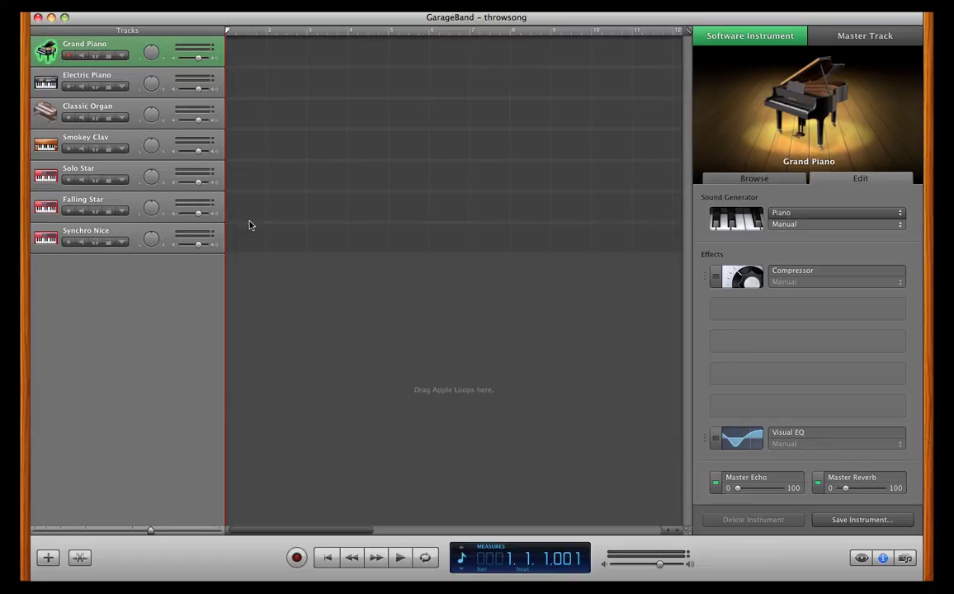
click(899, 214)
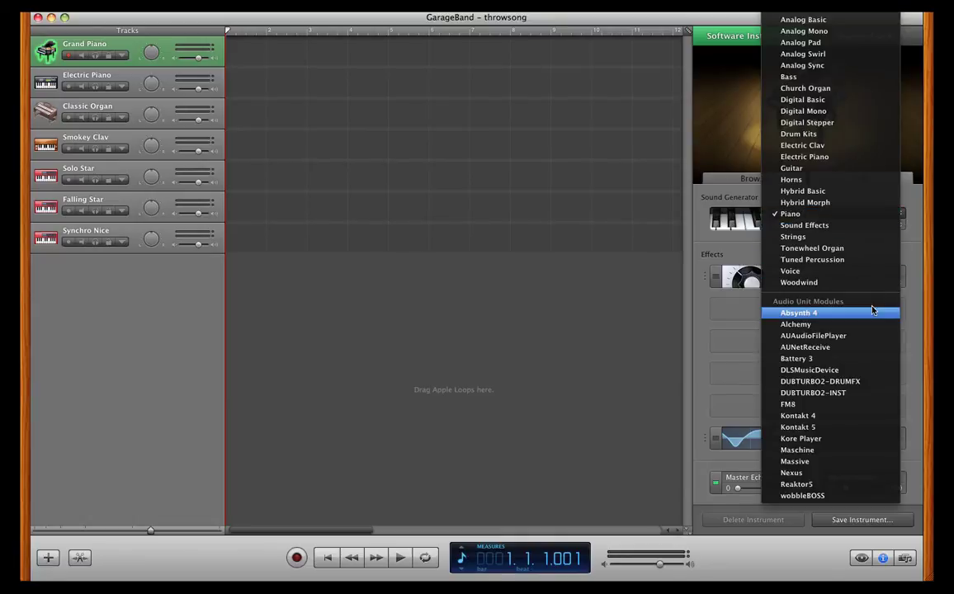
click(805, 496)
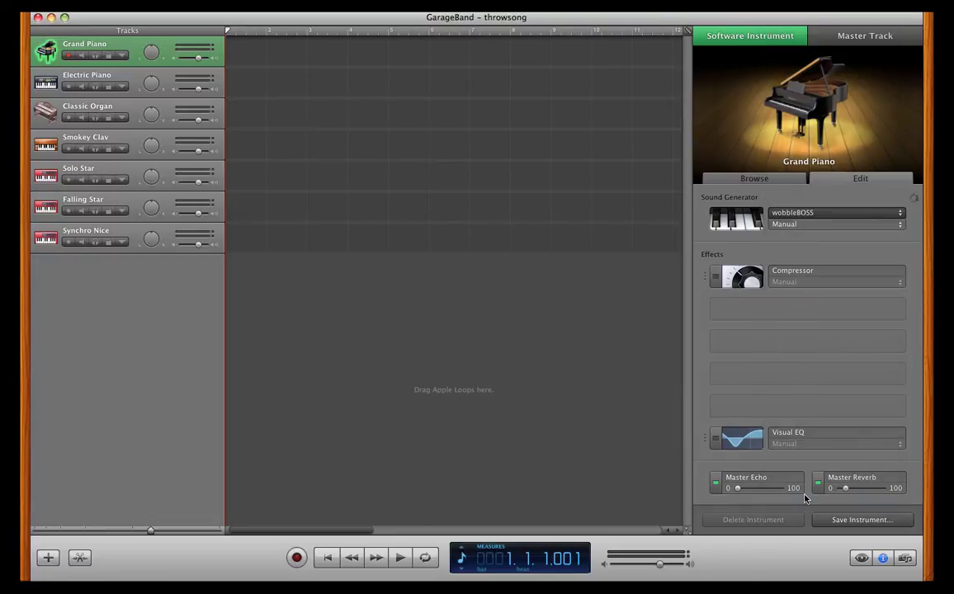
- Open wobbleBOSS, play several notes on its keyboard and turn up MAIN VOL
click(742, 220)
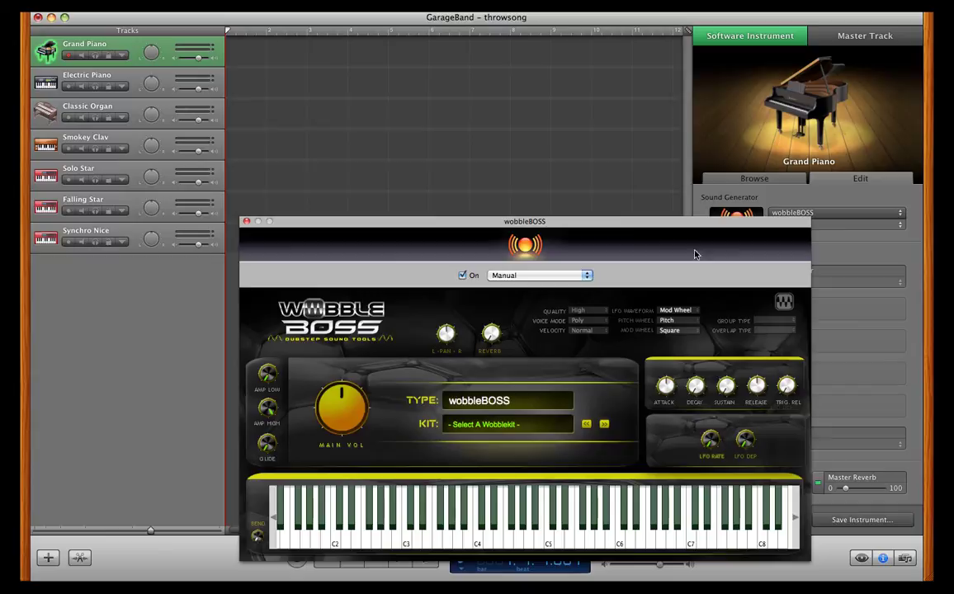
drag(664, 268, 670, 126)
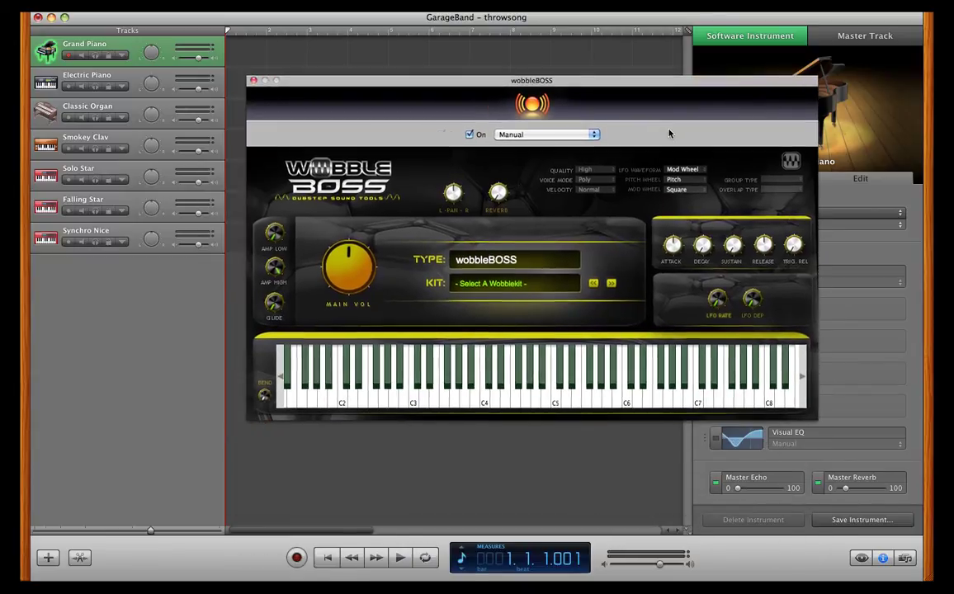
click(543, 371)
click(525, 380)
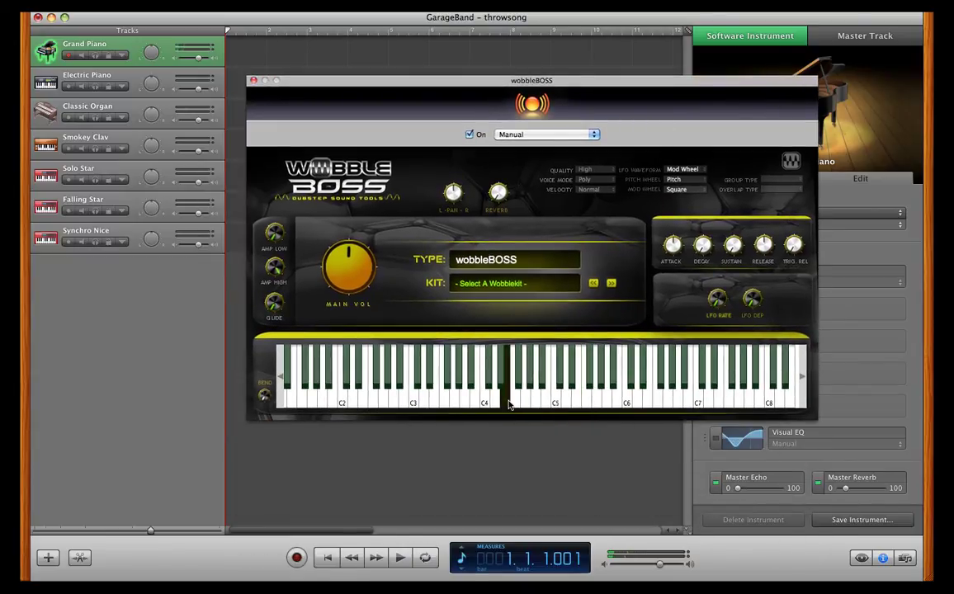
drag(330, 263, 315, 146)
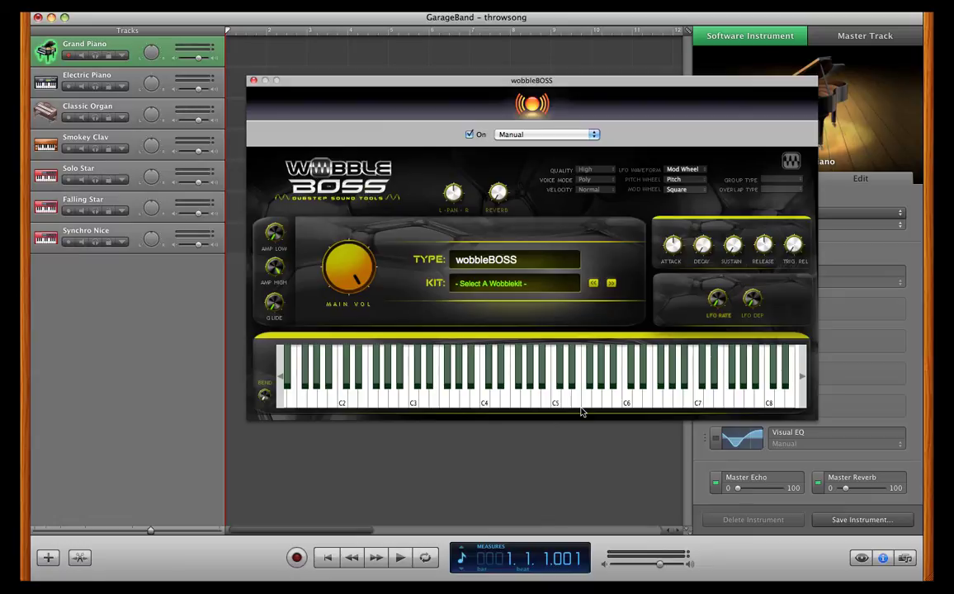
click(583, 399)
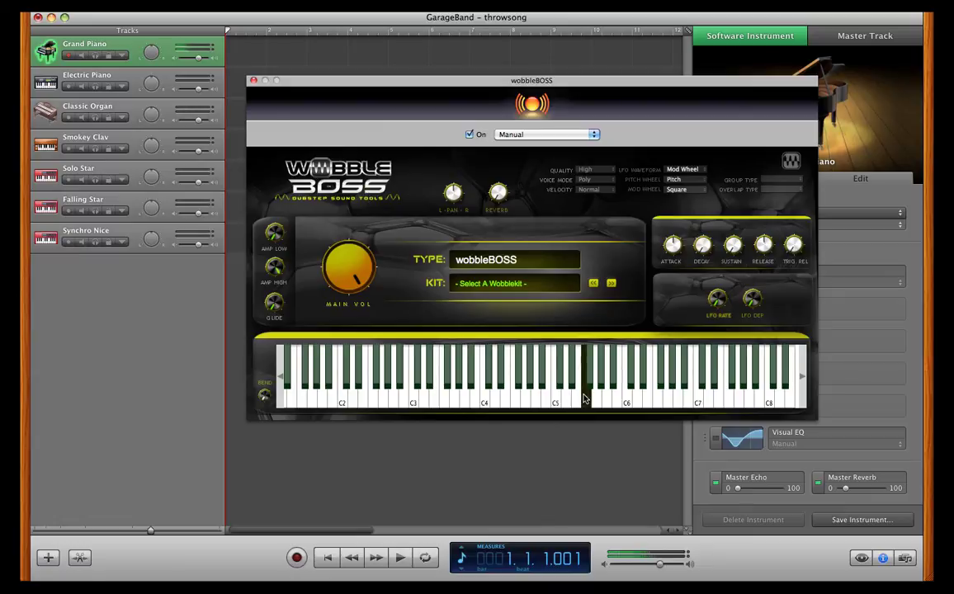
click(500, 406)
- Reposition the wobbleBOSS plug-in window on screen
drag(365, 82, 294, 149)
drag(586, 162, 551, 153)
drag(427, 150, 541, 180)
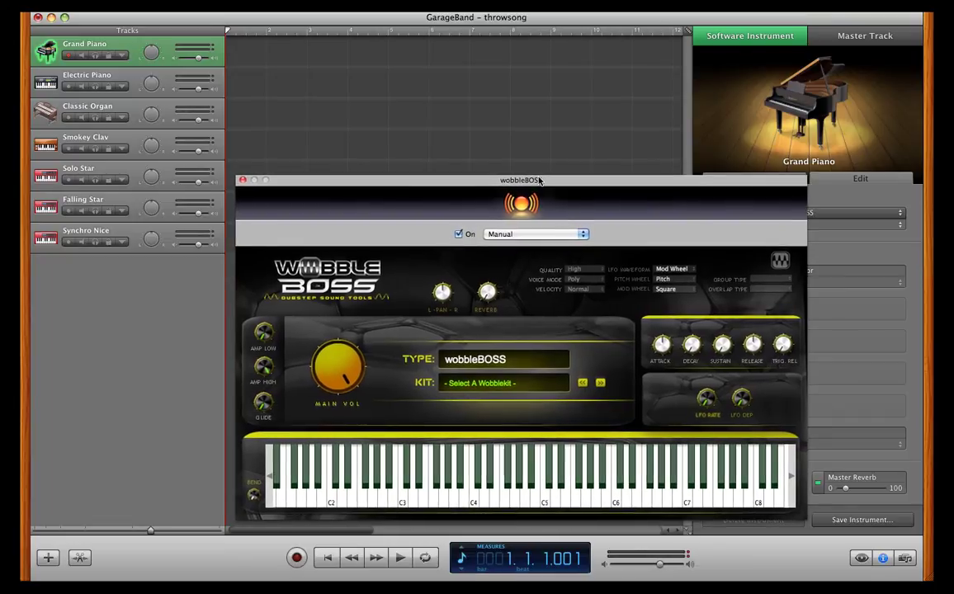